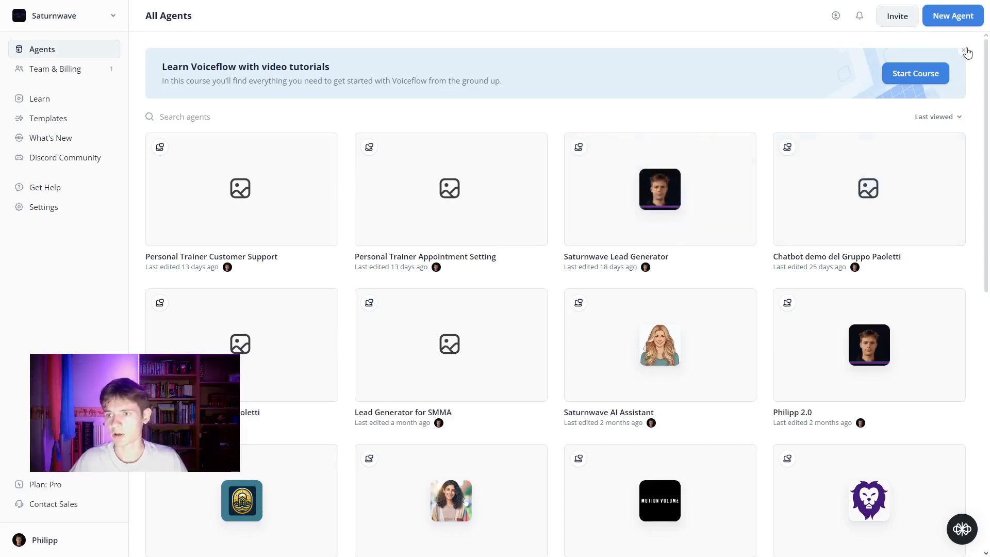
- Create a new agent named Customer Support Chatbot with the Chat modality and English (en-US) as its language
{"action": "left_click", "coordinate": [963, 21]}
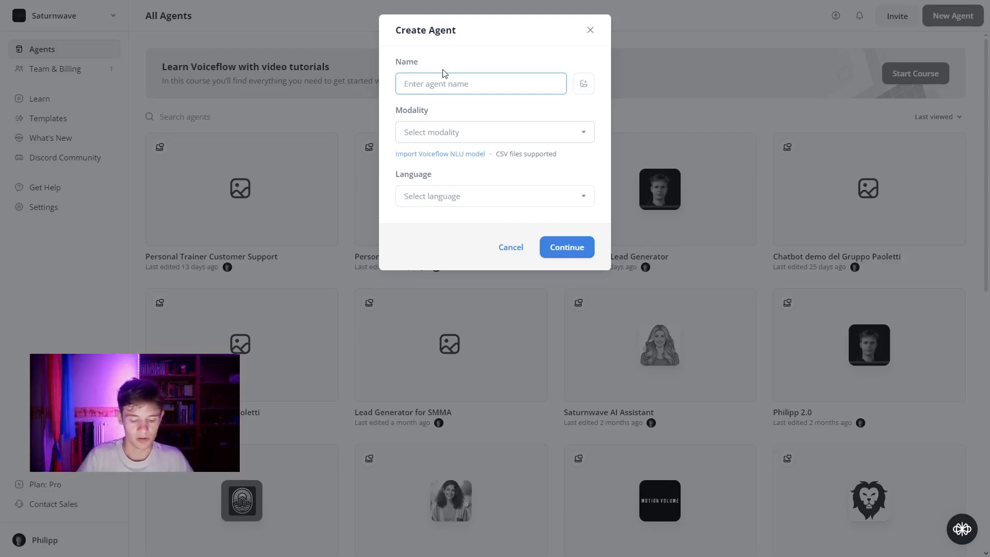
{"action": "type", "text": "Customer Supp"}
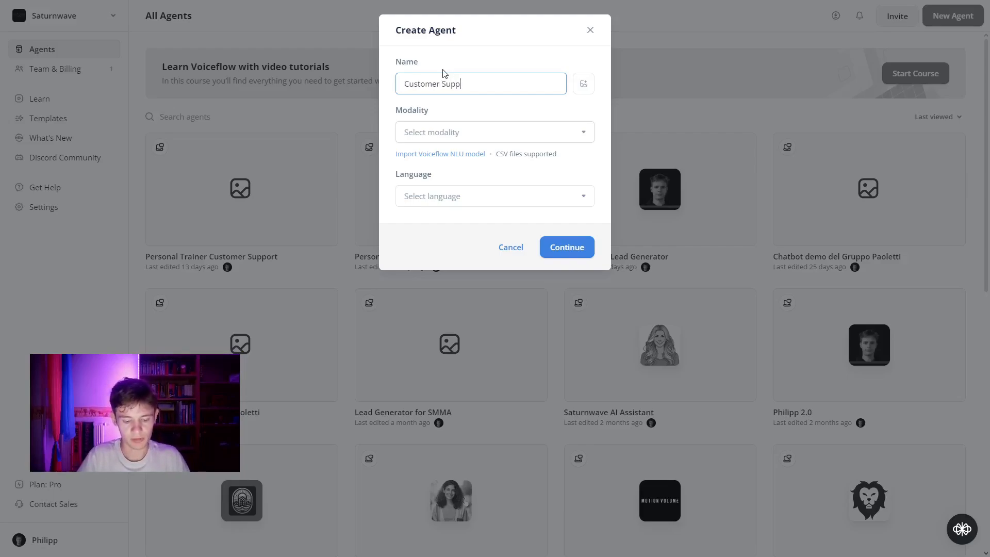
{"action": "type", "text": "ort Chatbot"}
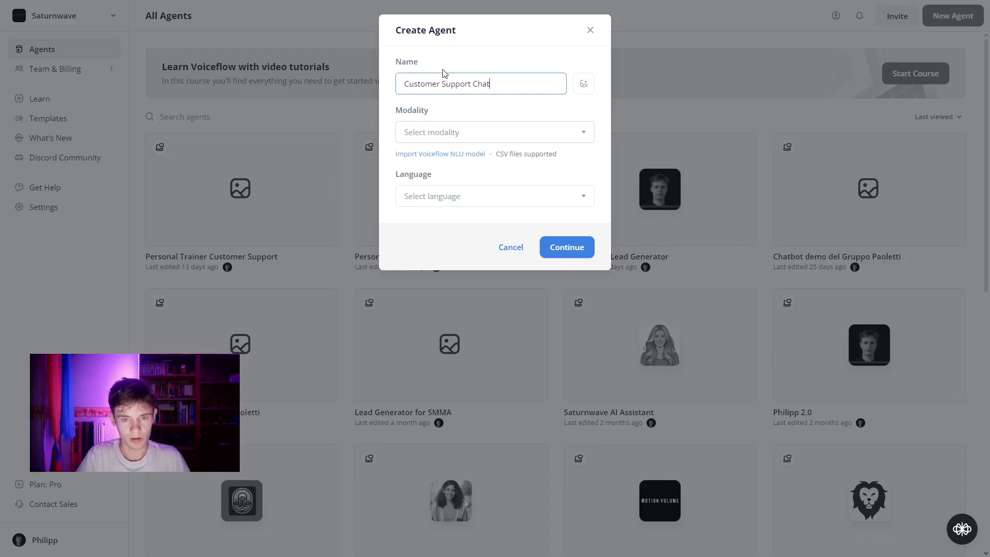
{"action": "left_click", "coordinate": [483, 130]}
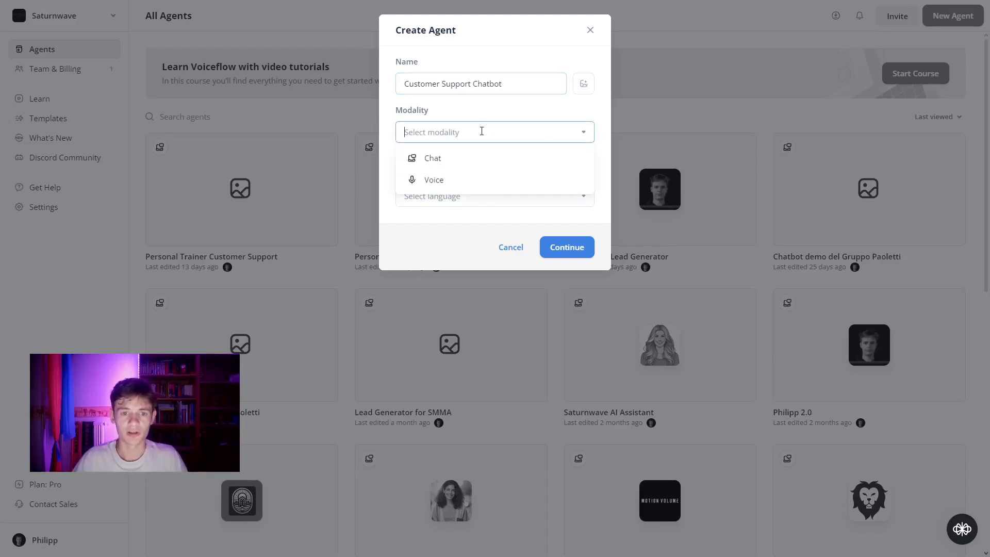
{"action": "left_click", "coordinate": [440, 162]}
{"action": "left_click", "coordinate": [432, 198]}
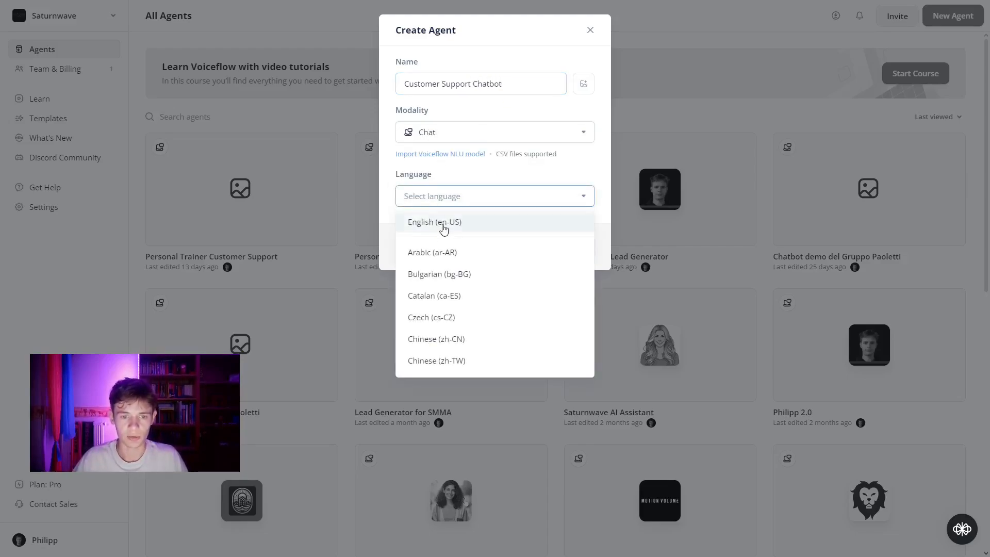
{"action": "left_click", "coordinate": [442, 225]}
{"action": "left_click", "coordinate": [566, 248]}
{"action": "left_click", "coordinate": [557, 206]}
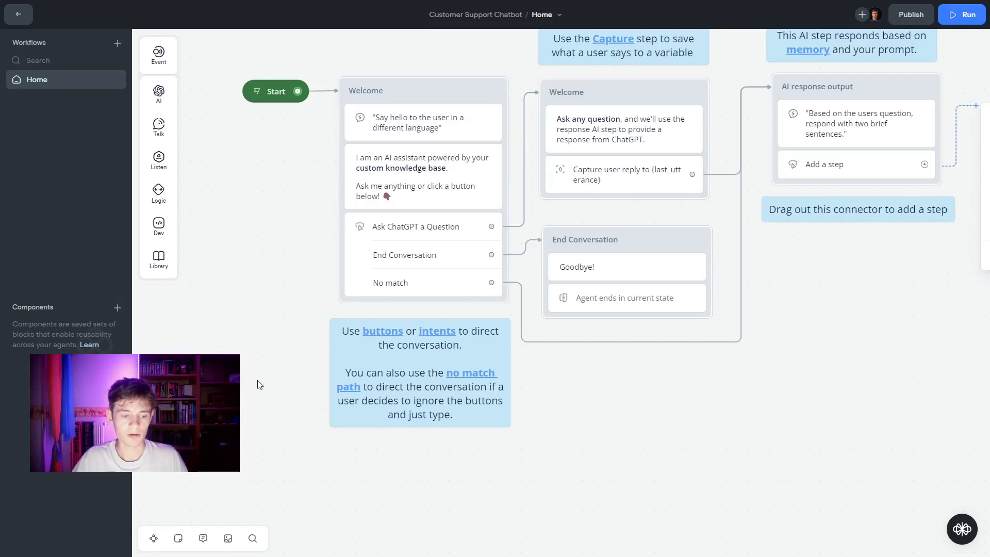
- Set the canvas navigation mode to Mouse
{"action": "left_click", "coordinate": [156, 539]}
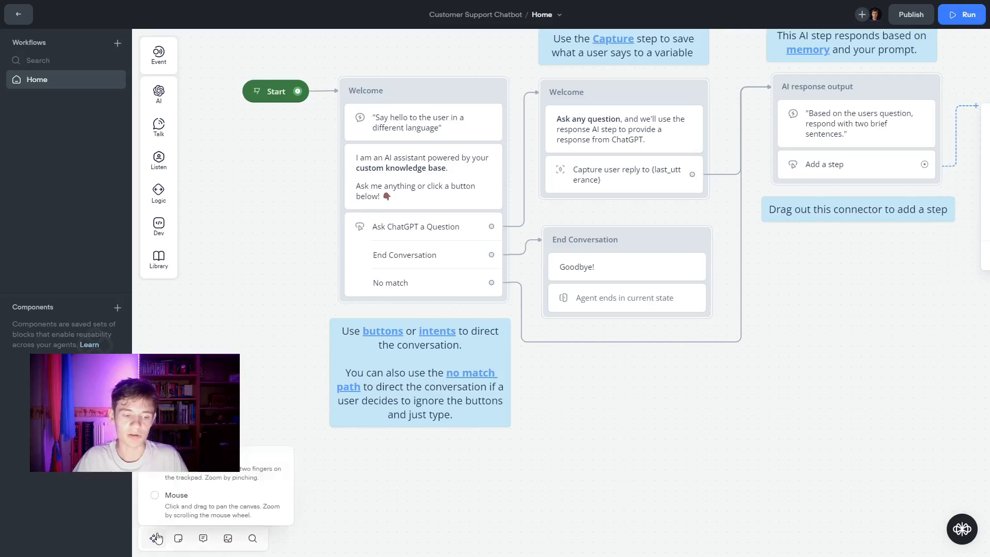
{"action": "left_click", "coordinate": [208, 478]}
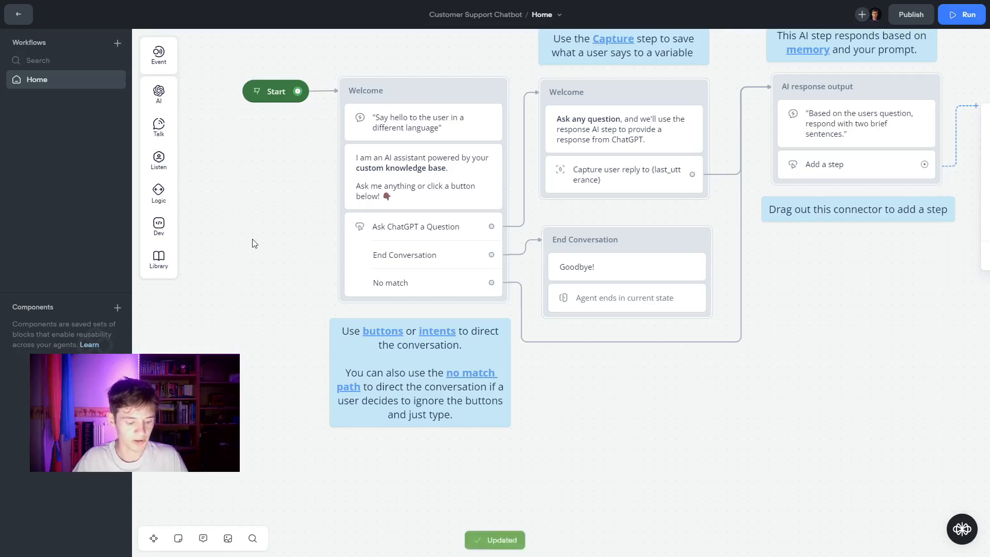
- Delete all the template blocks, notes and media from the Home workflow, keeping only Start
{"action": "scroll", "coordinate": [258, 237], "scroll_direction": "down", "scroll_amount": 5}
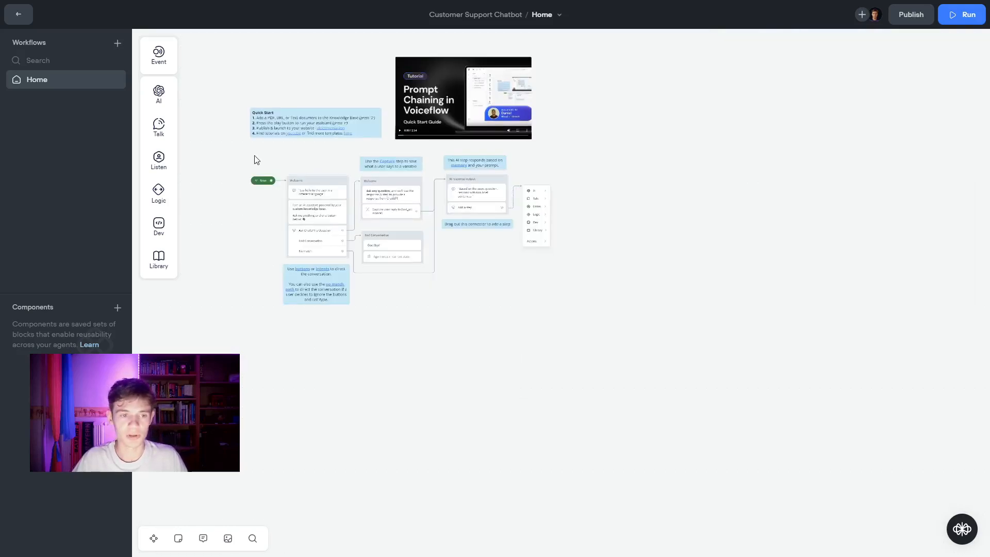
{"action": "left_click_drag", "start_coordinate": [256, 160], "coordinate": [325, 230]}
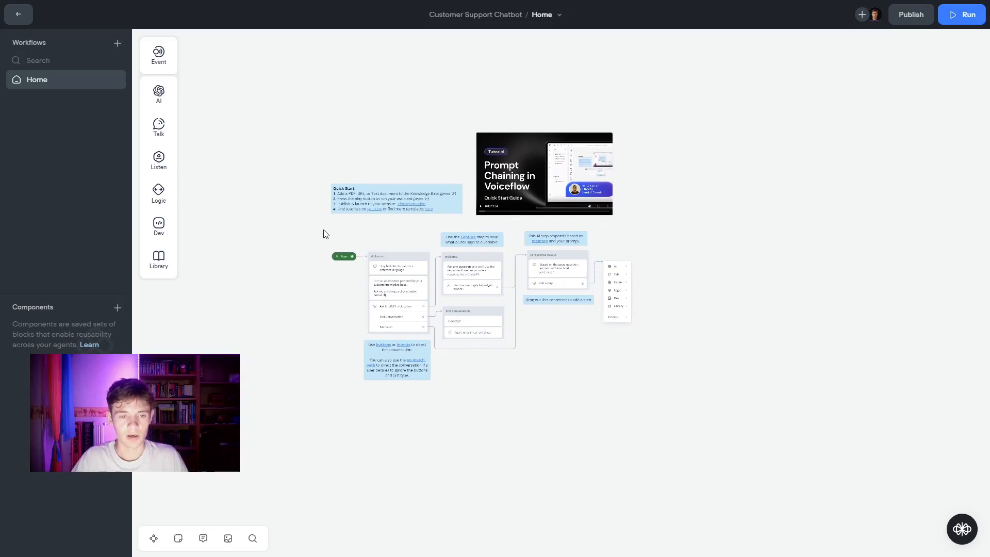
{"action": "left_click_drag", "start_coordinate": [282, 80], "coordinate": [764, 436]}
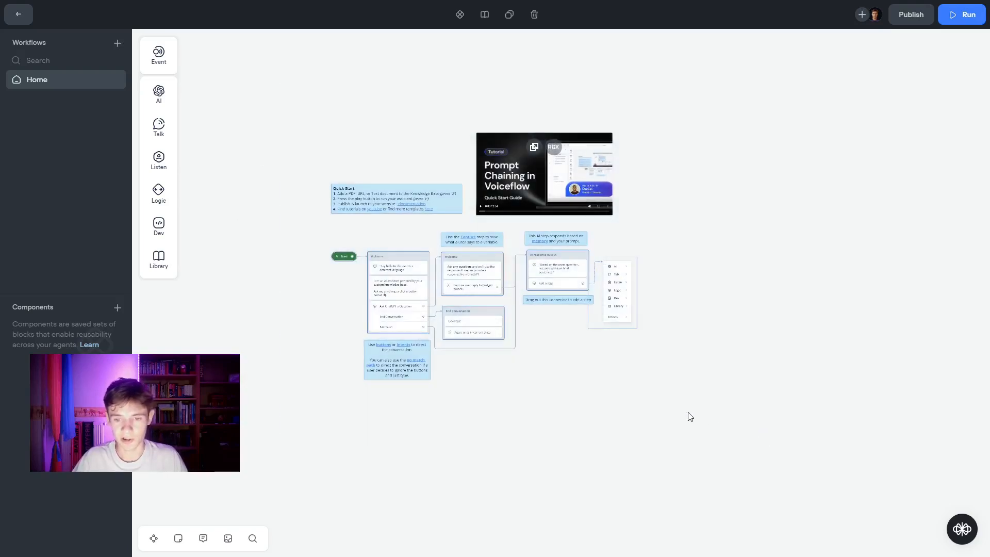
{"action": "key", "text": "Delete"}
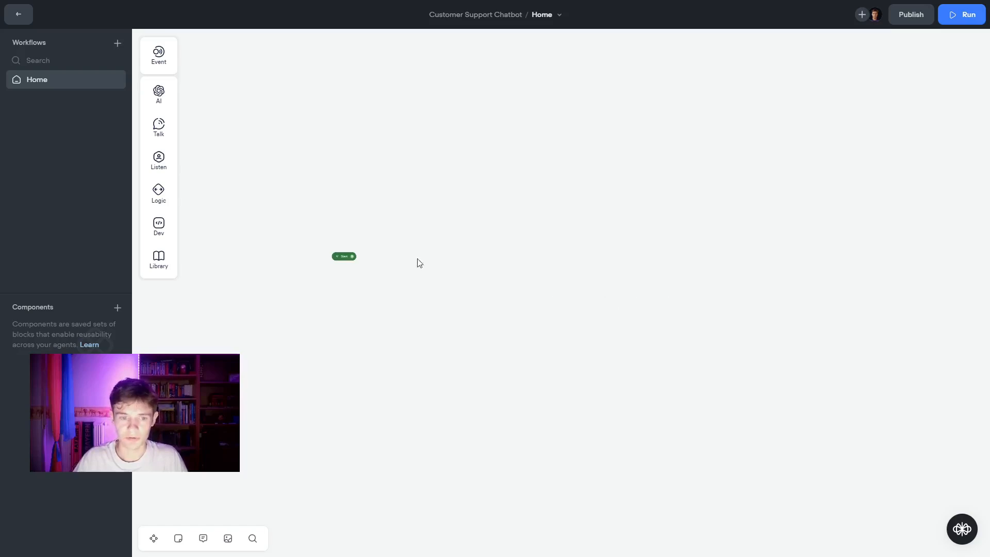
- Place a Set AI block on the empty canvas beside Start and connect Start to it
{"action": "scroll", "coordinate": [362, 265], "scroll_direction": "up", "scroll_amount": 5}
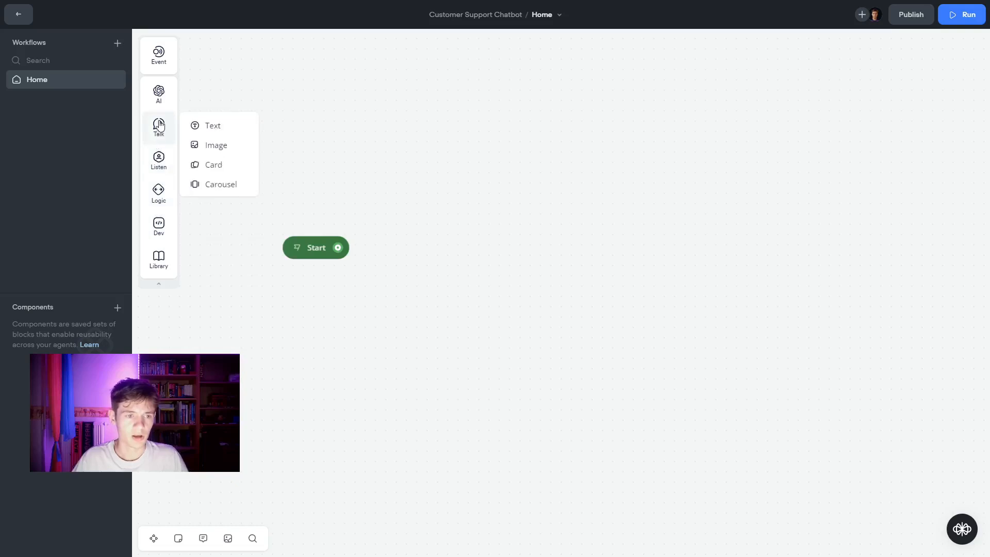
{"action": "mouse_move", "coordinate": [163, 95]}
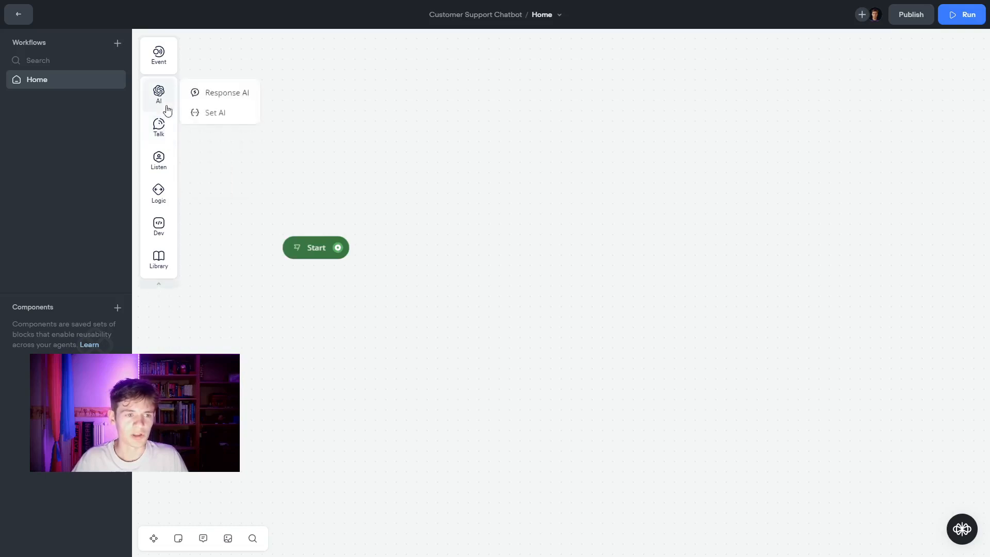
{"action": "left_click_drag", "start_coordinate": [199, 112], "coordinate": [680, 231]}
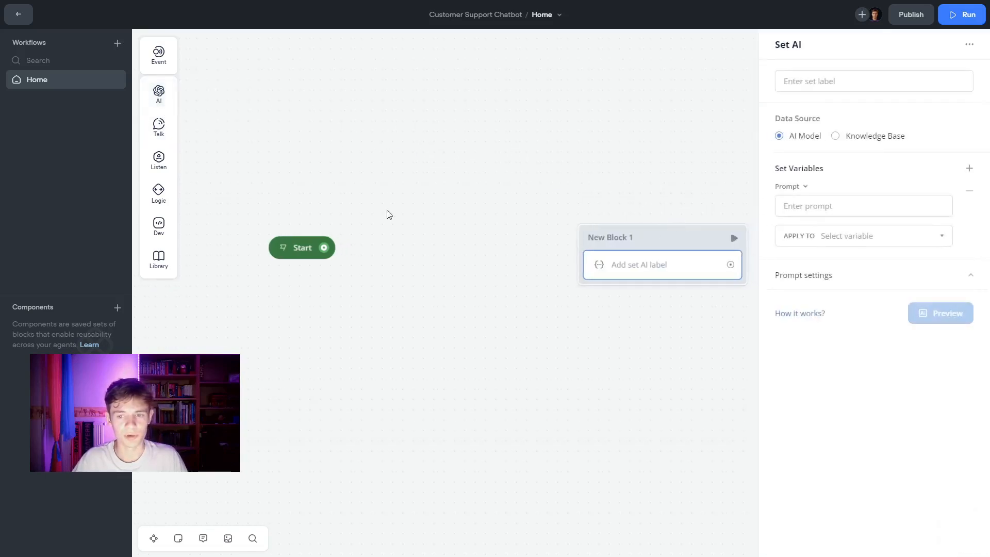
{"action": "left_click", "coordinate": [442, 191]}
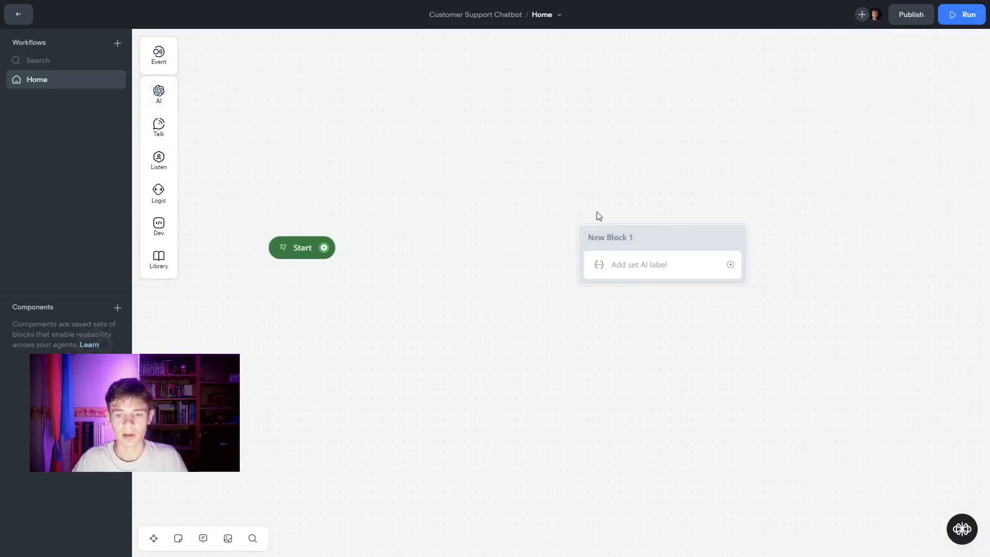
{"action": "left_click_drag", "start_coordinate": [323, 248], "coordinate": [637, 249]}
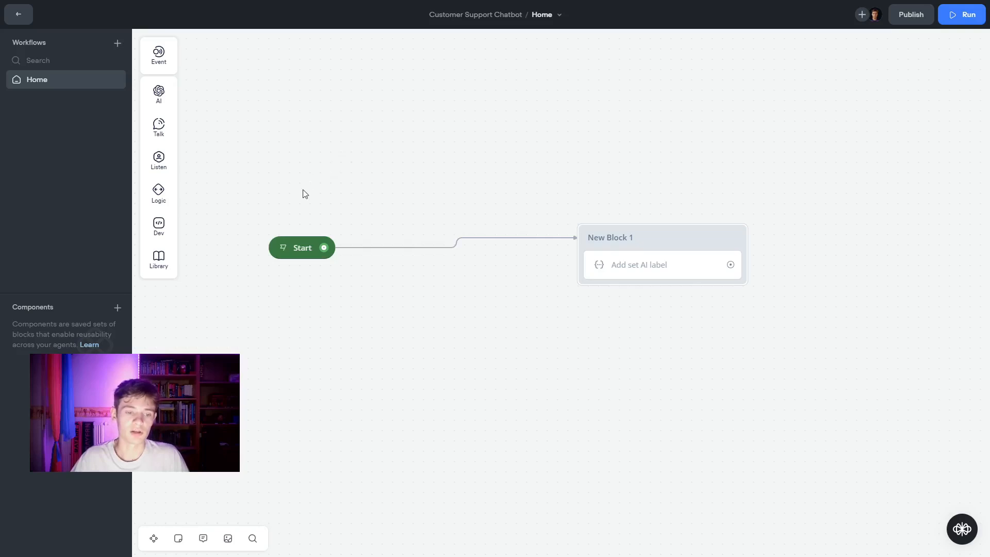
- Delete the Set AI block from the canvas
{"action": "right_click", "coordinate": [294, 218]}
{"action": "left_click", "coordinate": [351, 182]}
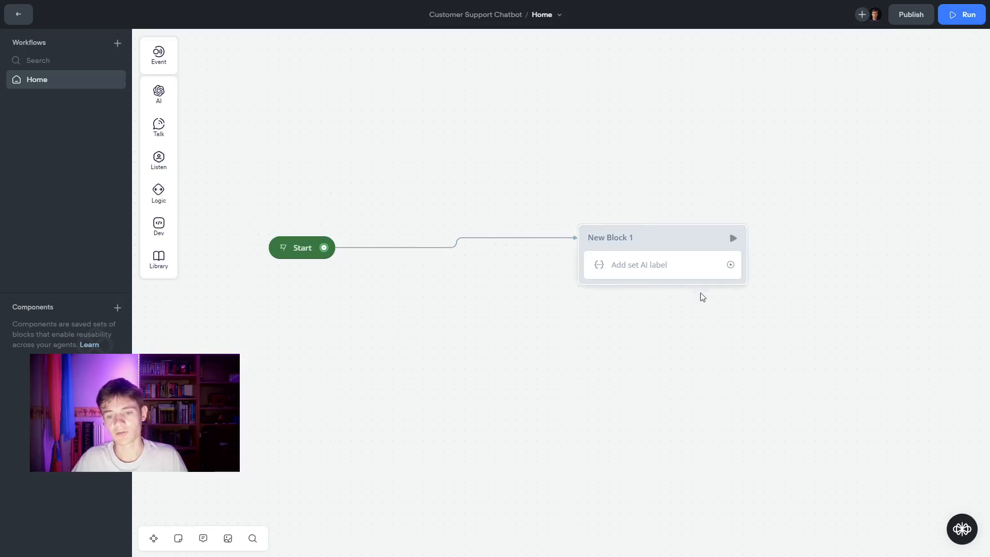
{"action": "right_click", "coordinate": [642, 254]}
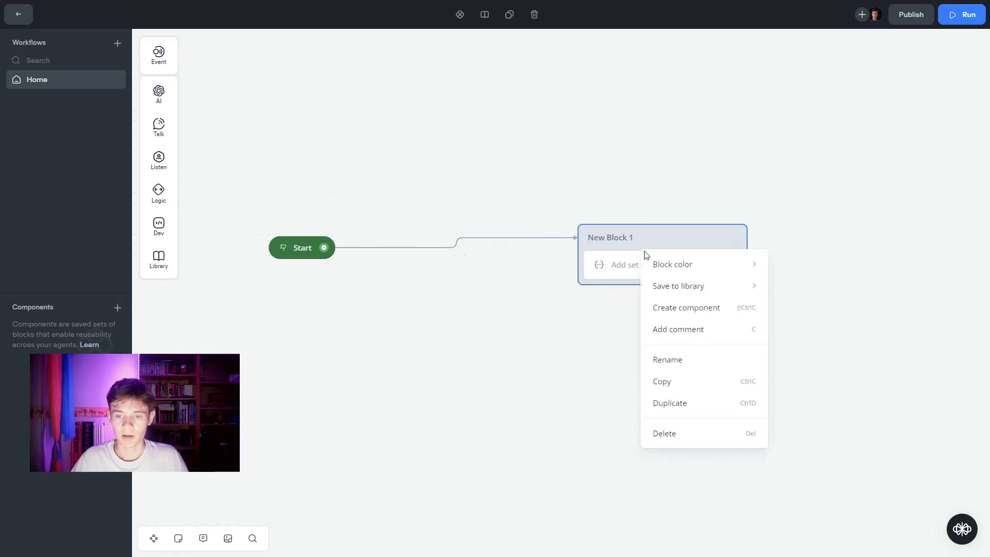
{"action": "left_click", "coordinate": [666, 433]}
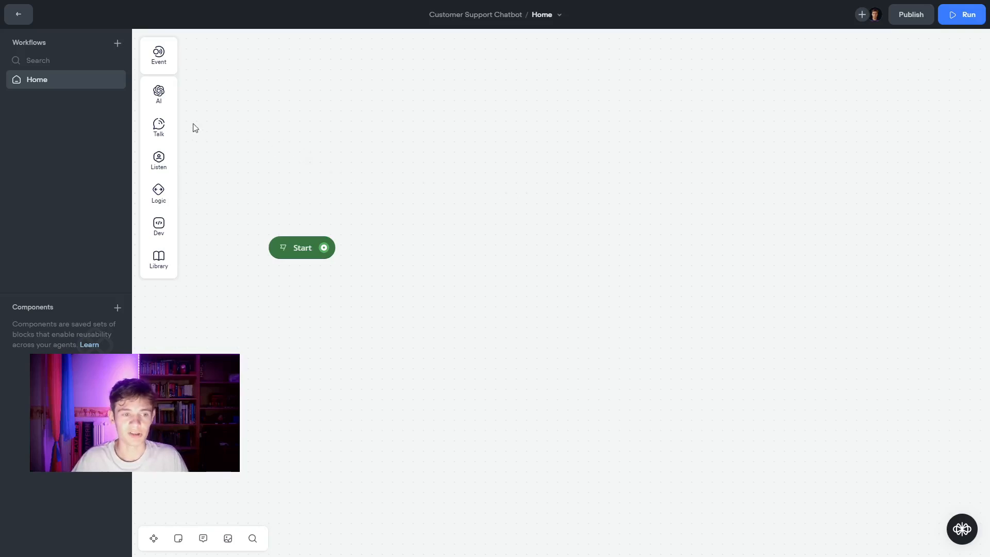
- Add a Text block to the canvas with the reply "Hello. How can I help you?"
{"action": "mouse_move", "coordinate": [174, 126]}
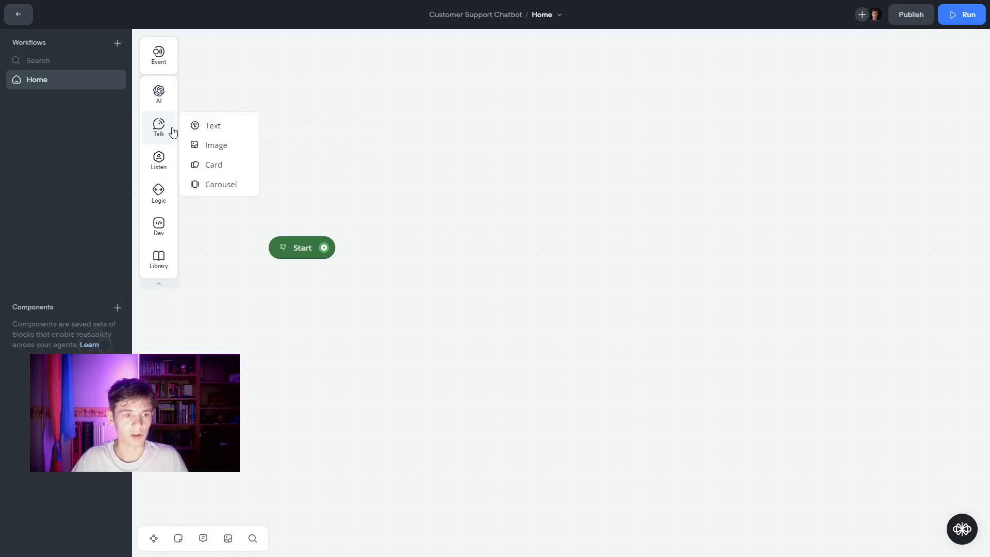
{"action": "left_click_drag", "start_coordinate": [209, 126], "coordinate": [498, 281]}
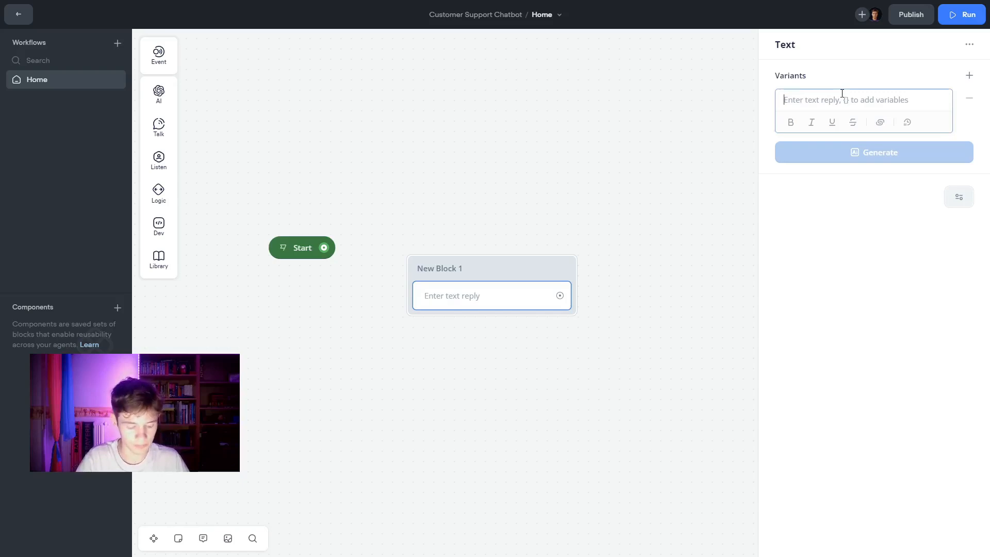
{"action": "type", "text": "Hello"}
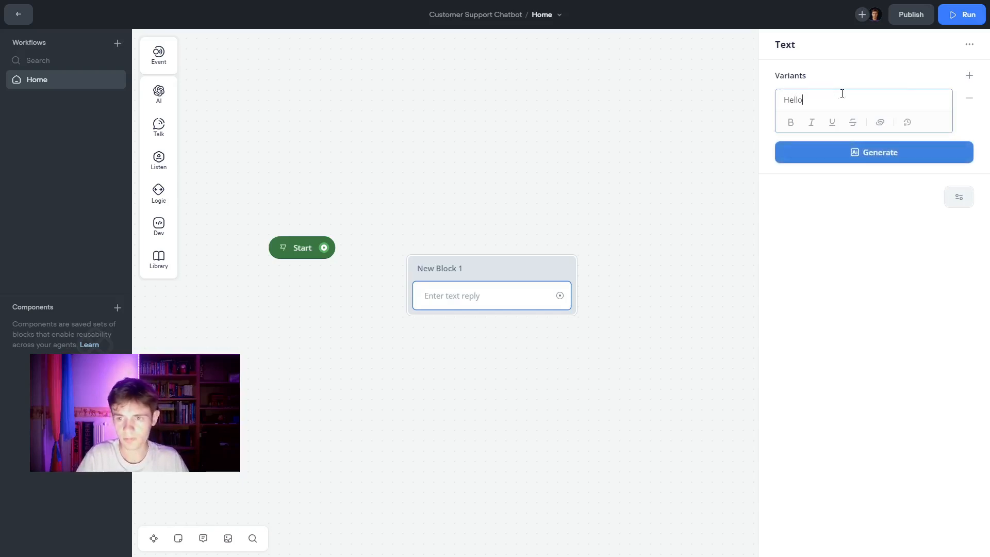
{"action": "type", "text": ". How c"}
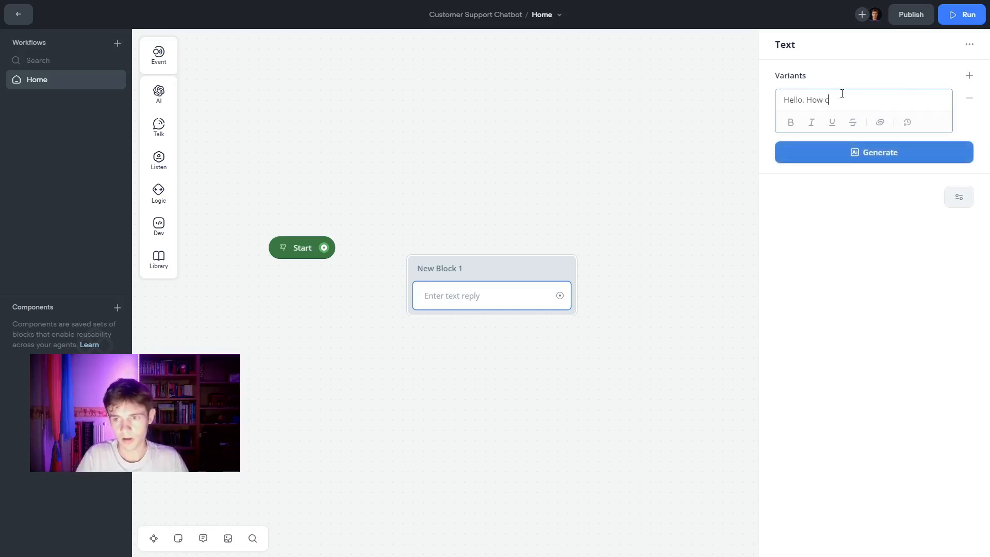
{"action": "type", "text": "an I help you"}
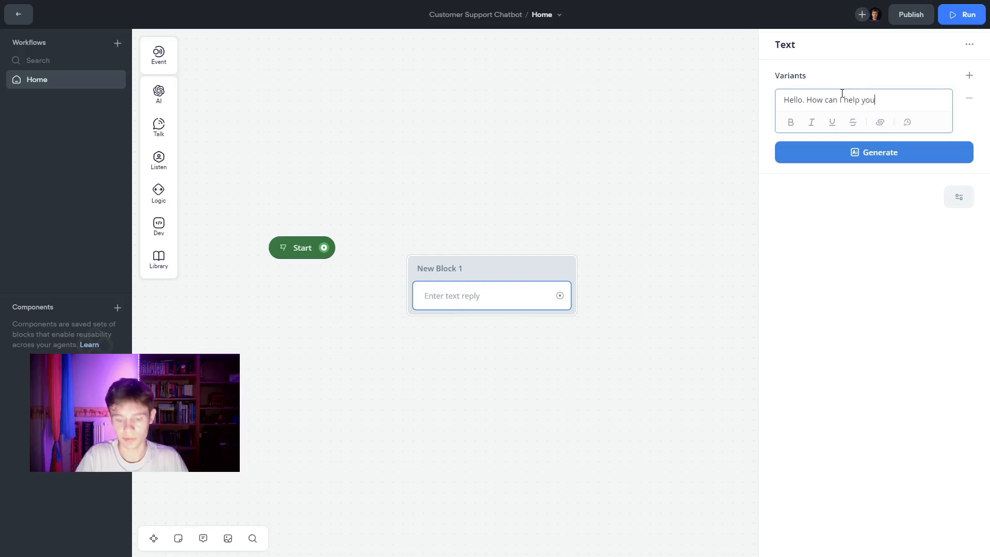
{"action": "left_click", "coordinate": [575, 151]}
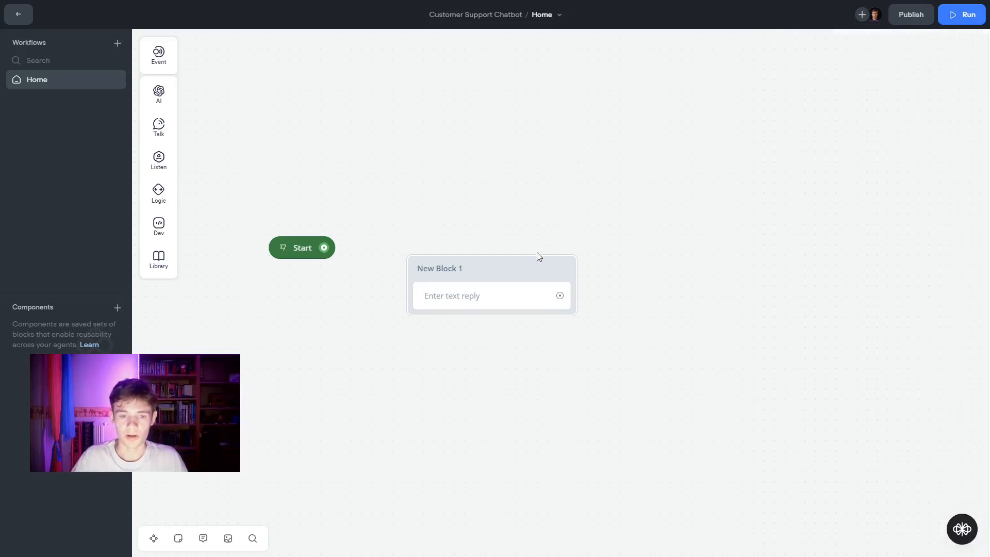
- Move the greeting block slightly up and away from Start, and connect Start to it
{"action": "left_click_drag", "start_coordinate": [511, 269], "coordinate": [545, 212]}
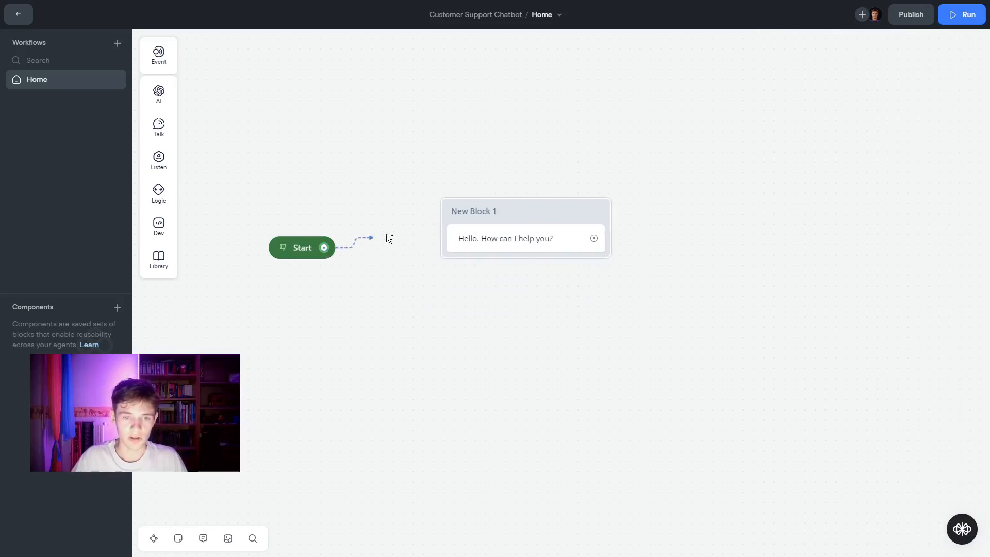
{"action": "left_click_drag", "start_coordinate": [387, 235], "coordinate": [508, 206]}
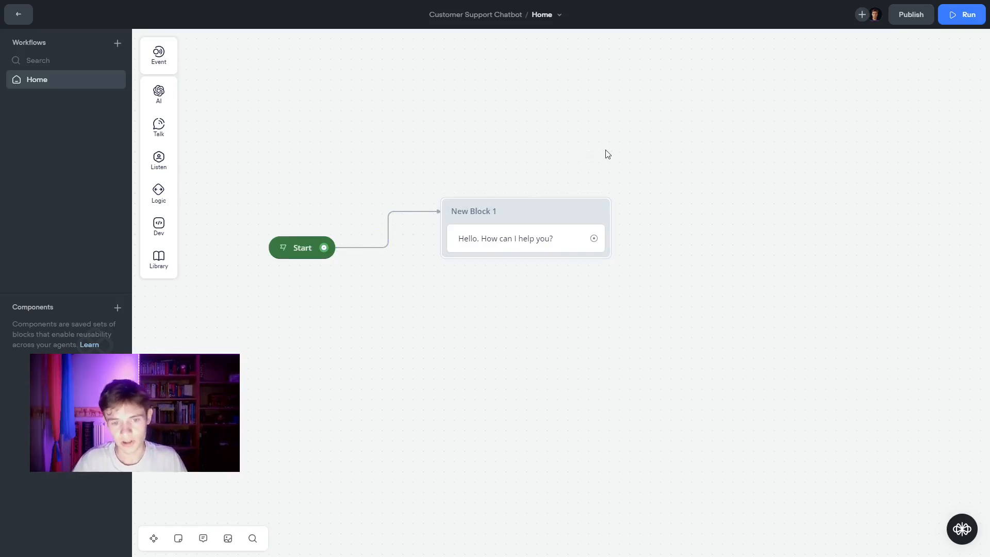
- Run a test of the agent to check the greeting, and return to the workflow editor
{"action": "left_click", "coordinate": [952, 17]}
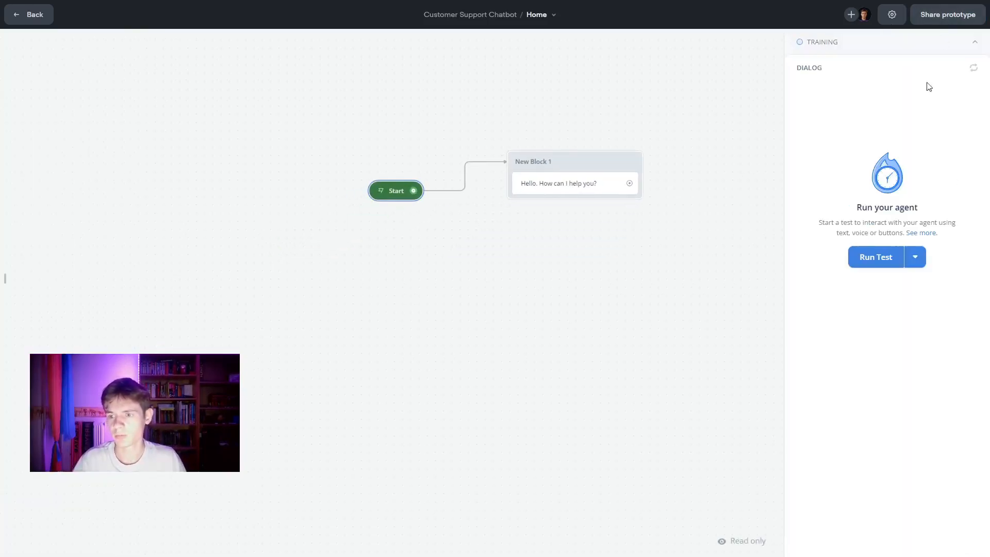
{"action": "left_click", "coordinate": [877, 258]}
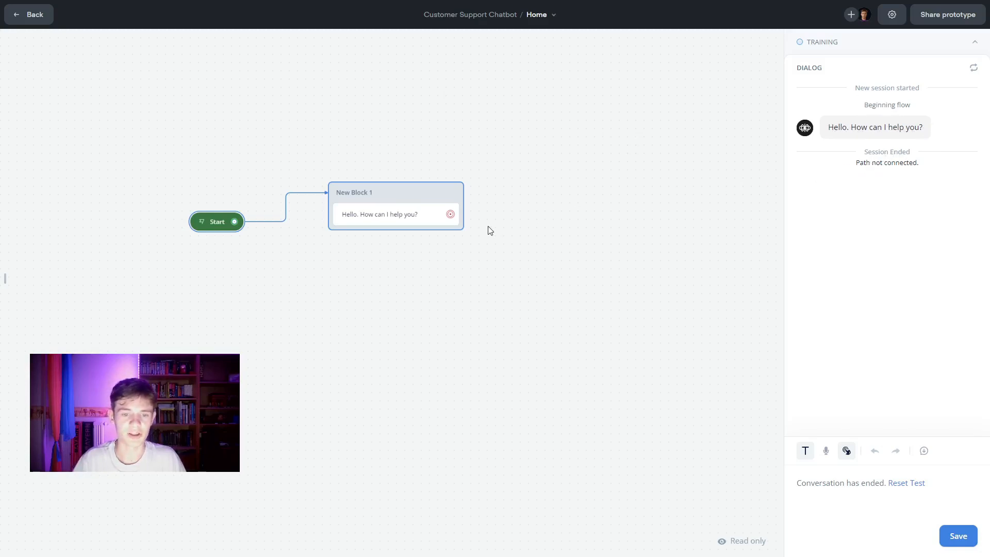
{"action": "left_click", "coordinate": [15, 20]}
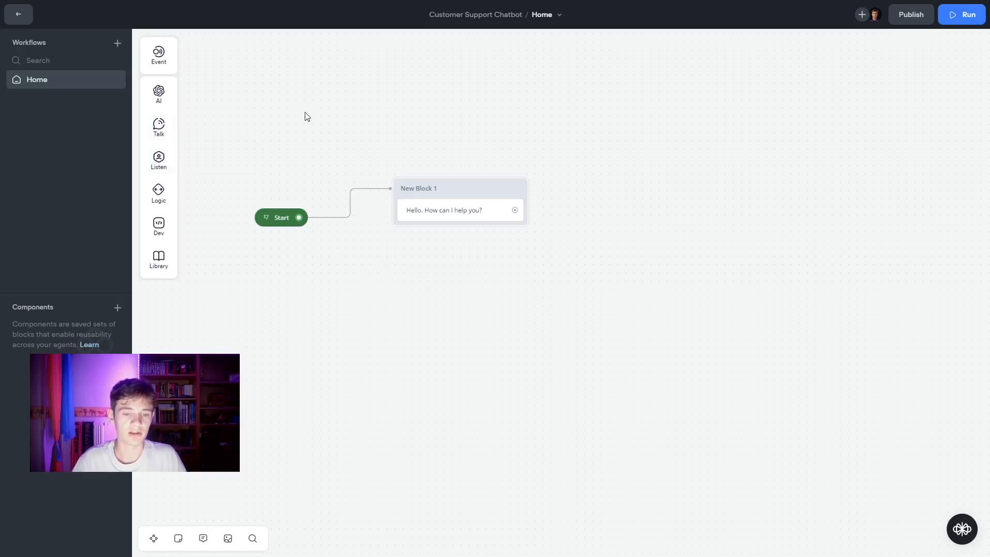
- Add a Capture step beneath the greeting text in the same block
{"action": "mouse_move", "coordinate": [159, 159]}
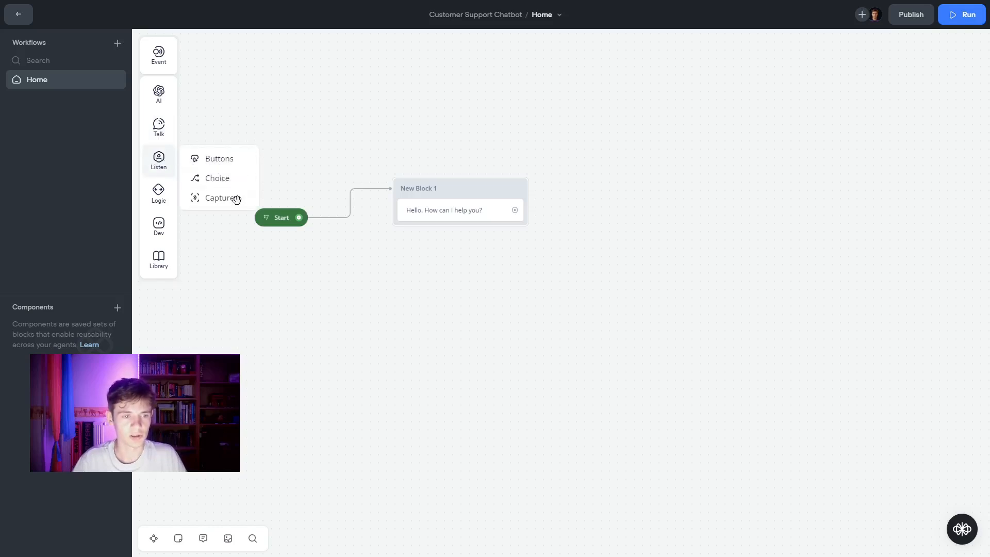
{"action": "left_click_drag", "start_coordinate": [227, 199], "coordinate": [454, 242]}
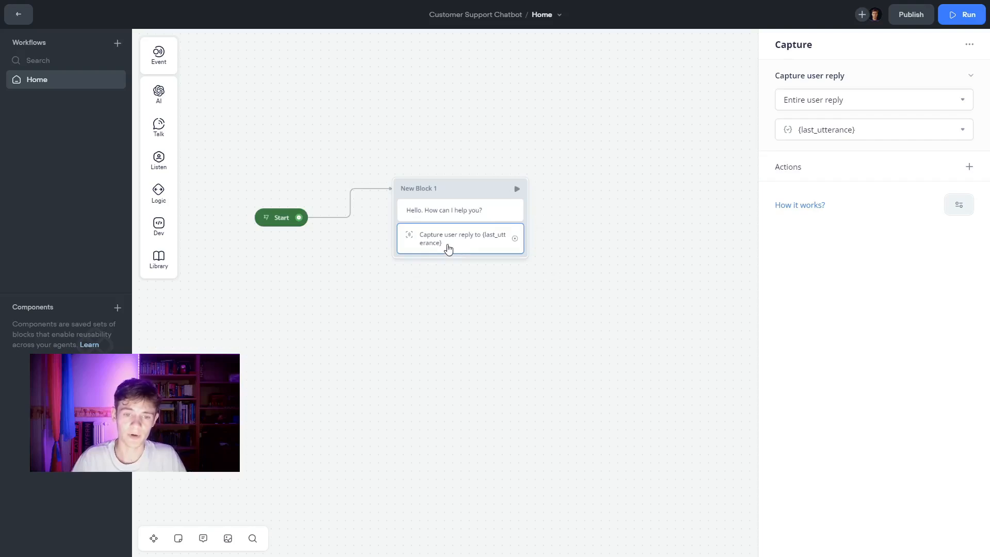
{"action": "left_click", "coordinate": [636, 231]}
- Place a Response AI step as a new block beside the greeting and capture block
{"action": "left_click_drag", "start_coordinate": [637, 203], "coordinate": [598, 214]}
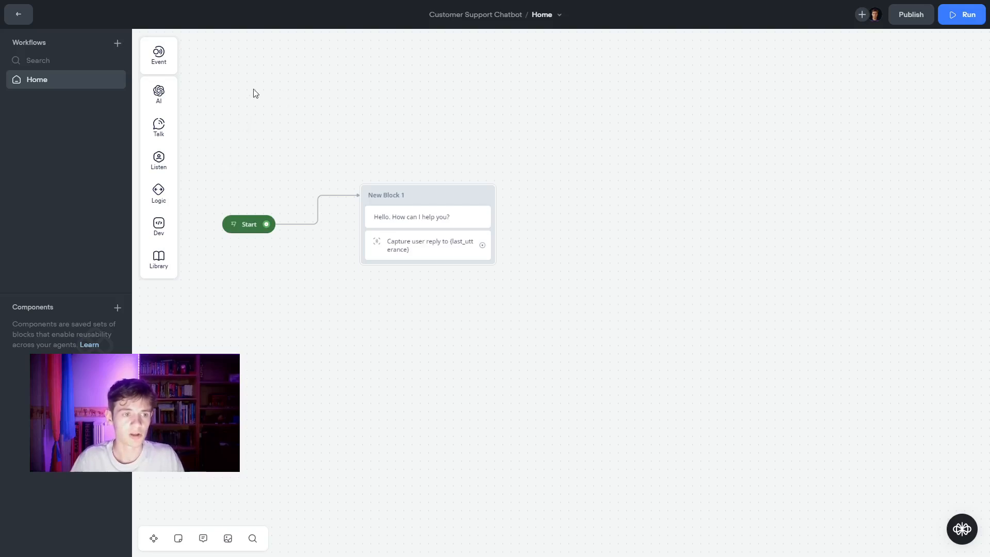
{"action": "mouse_move", "coordinate": [158, 90]}
{"action": "left_click_drag", "start_coordinate": [210, 92], "coordinate": [626, 196]}
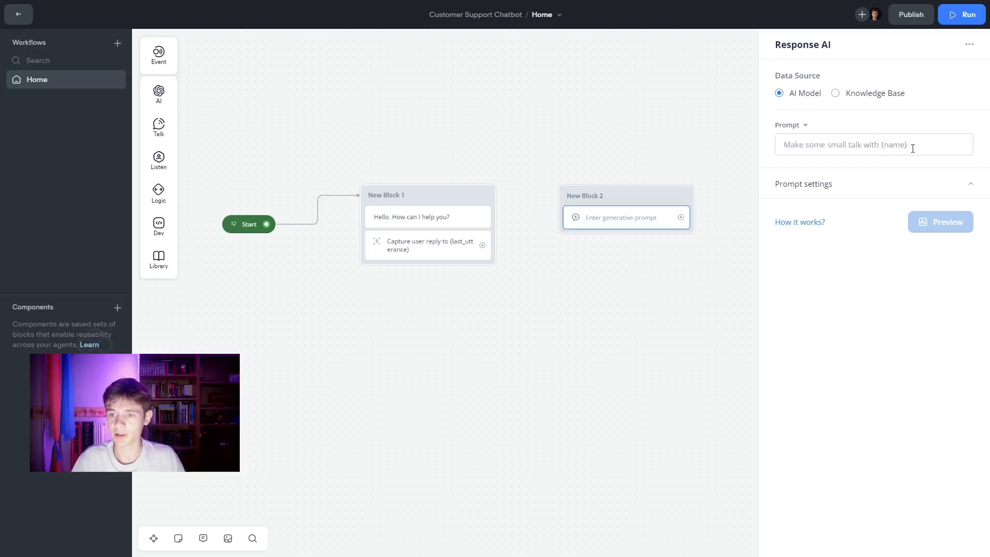
{"action": "left_click", "coordinate": [835, 148]}
{"action": "left_click", "coordinate": [856, 164]}
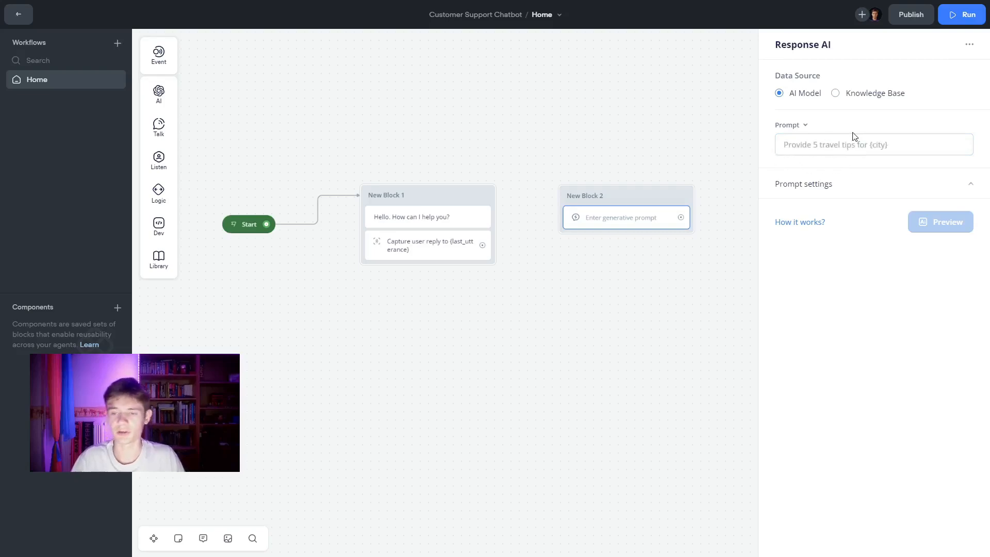
{"action": "left_click", "coordinate": [804, 127]}
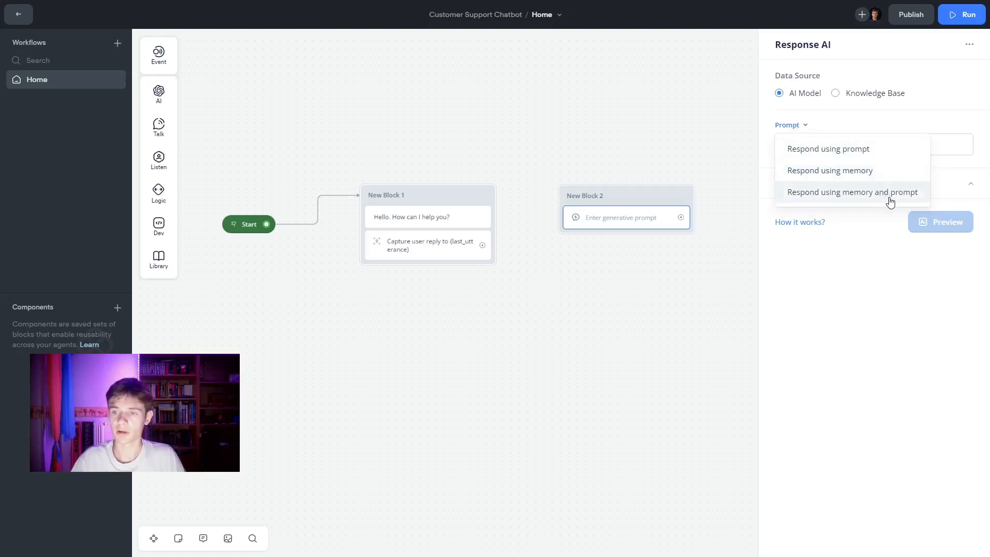
{"action": "left_click", "coordinate": [842, 317]}
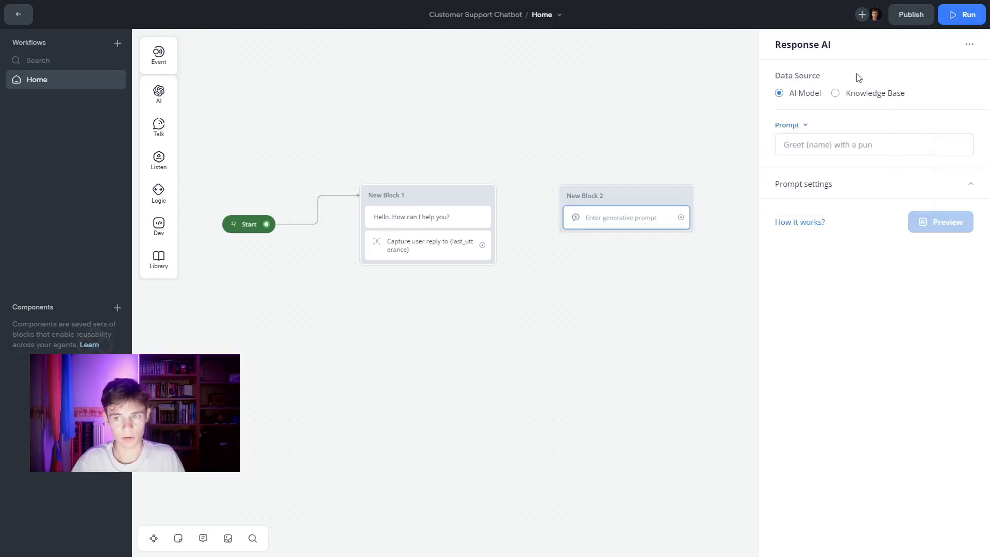
- Set the Response AI step's data source to Knowledge Base and use the {last_utterance} variable as its question
{"action": "left_click", "coordinate": [834, 97]}
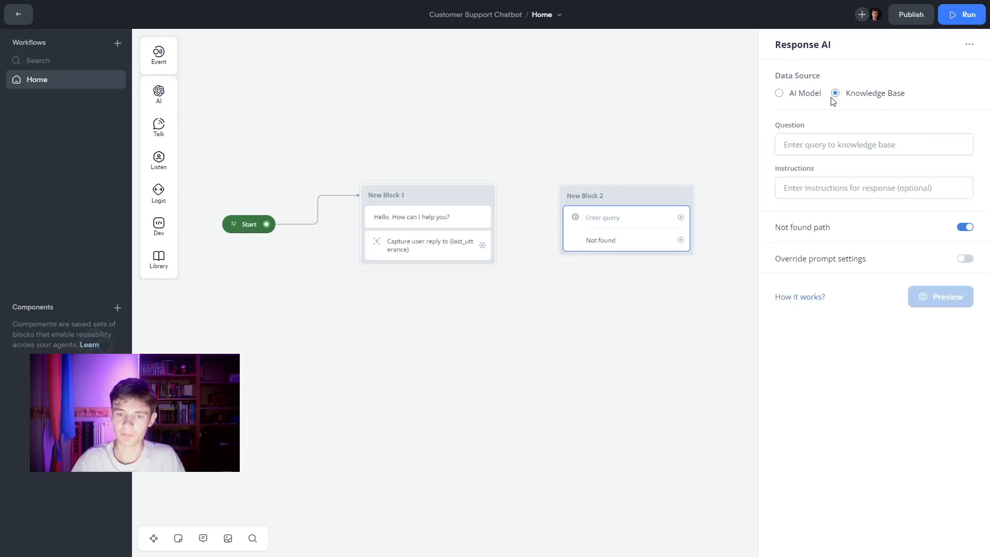
{"action": "left_click", "coordinate": [829, 138]}
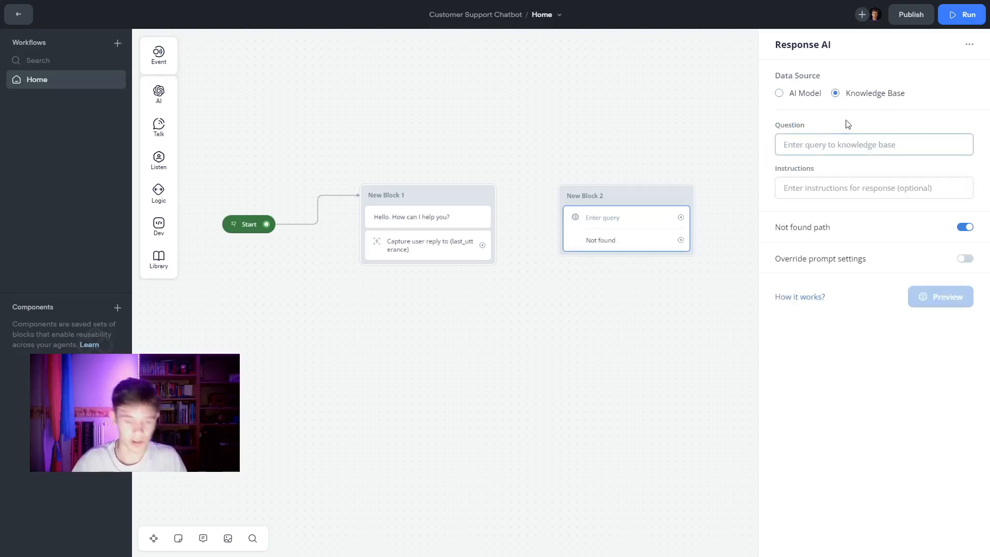
{"action": "type", "text": "{"}
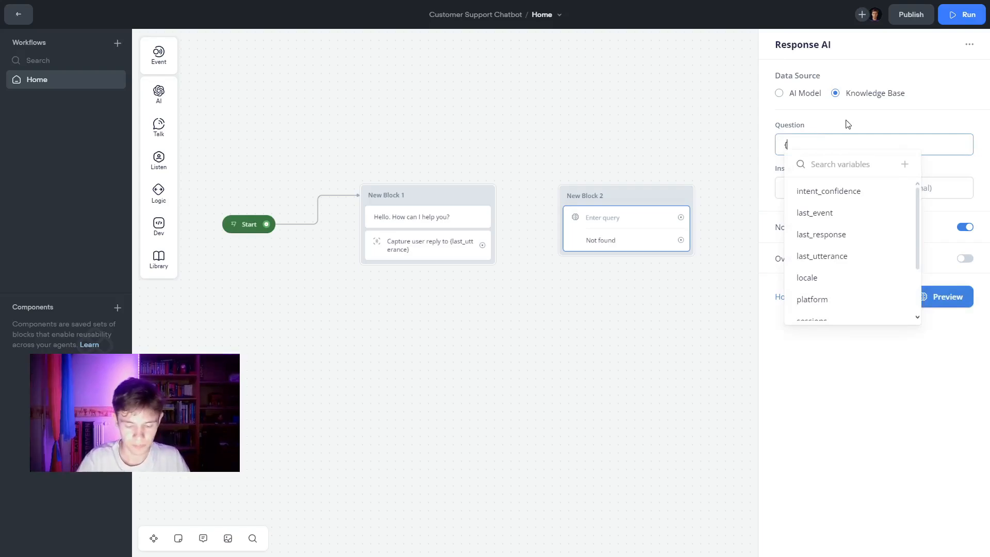
{"action": "type", "text": "las"}
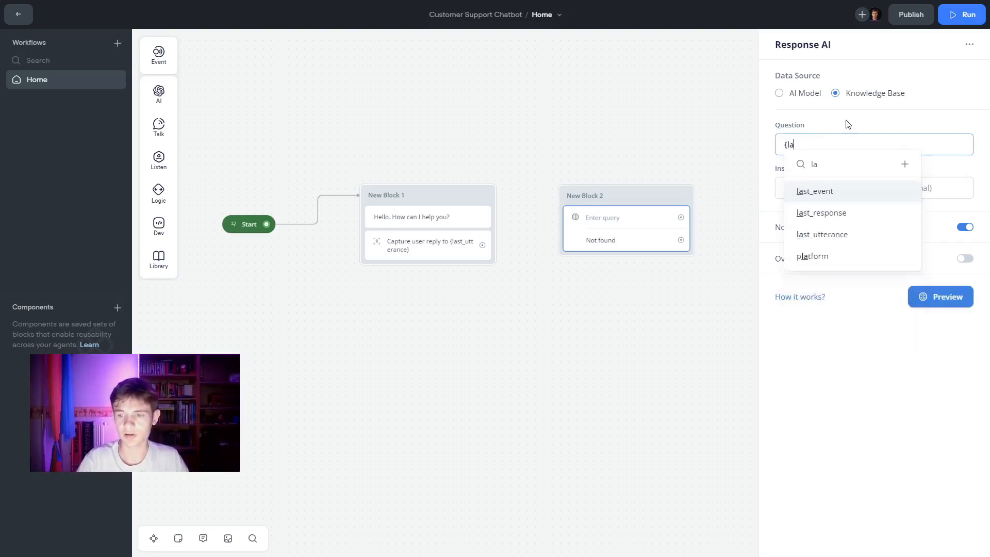
{"action": "left_click", "coordinate": [830, 234]}
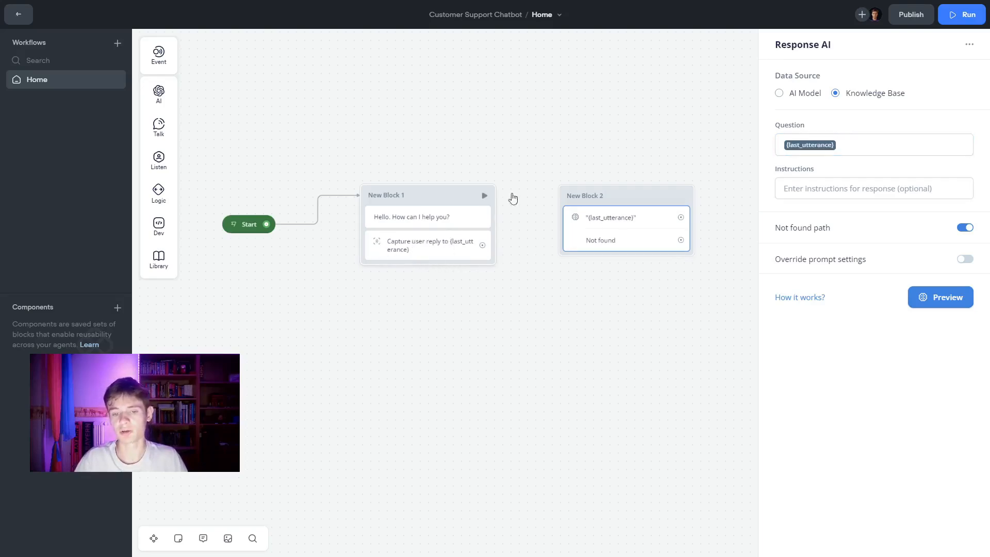
- Enter the Response AI instructions "Answer the question about my business shortly and precise"
{"action": "left_click", "coordinate": [827, 195]}
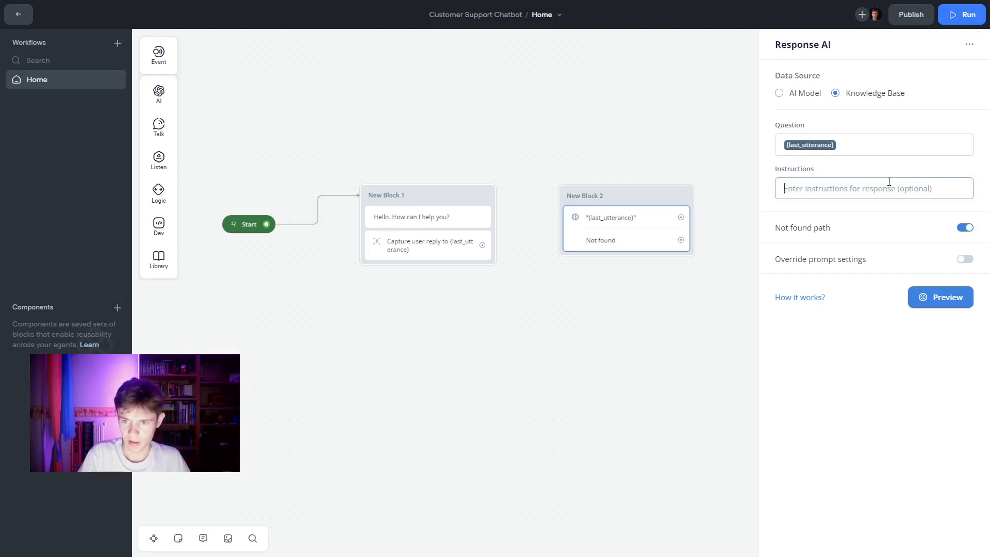
{"action": "type", "text": "Answe"}
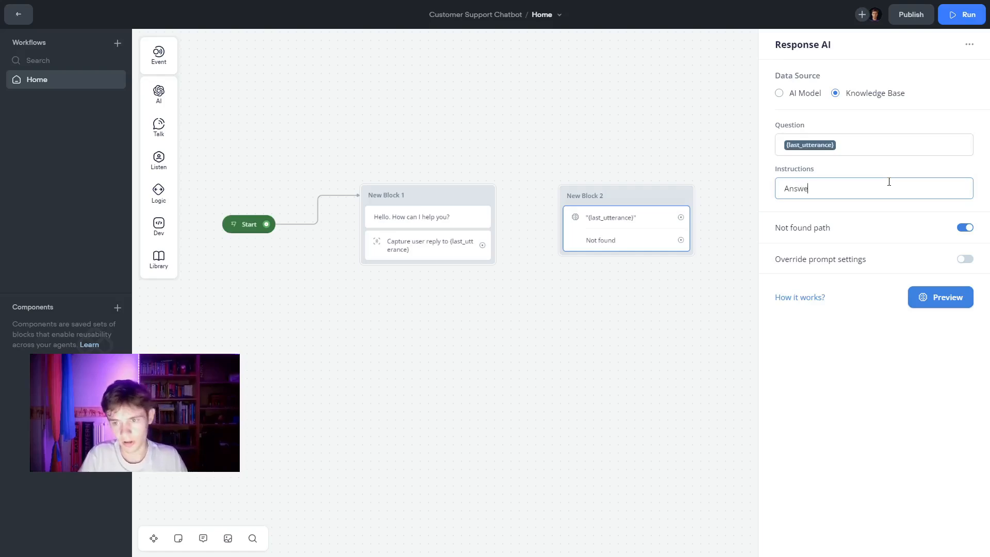
{"action": "type", "text": "r the questio"}
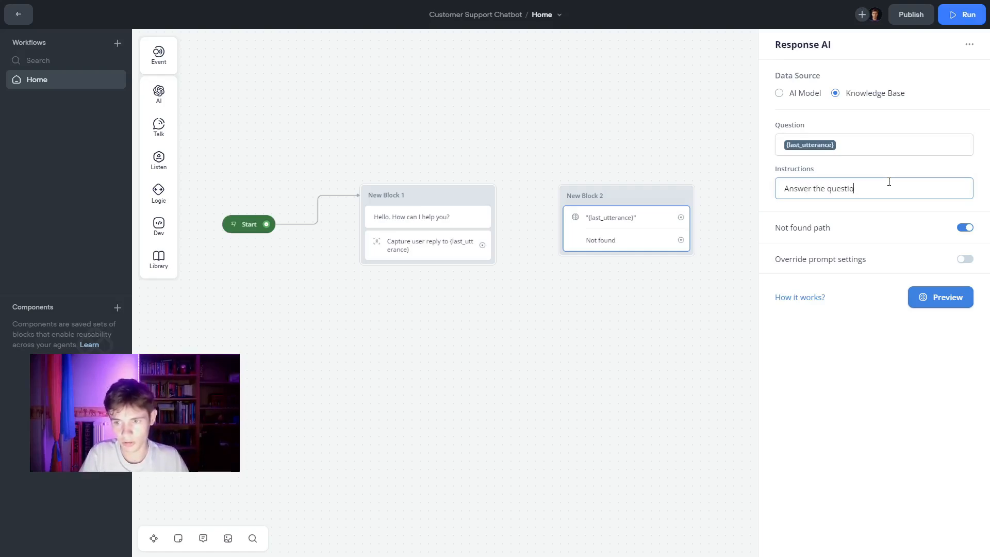
{"action": "type", "text": "n about my busin"}
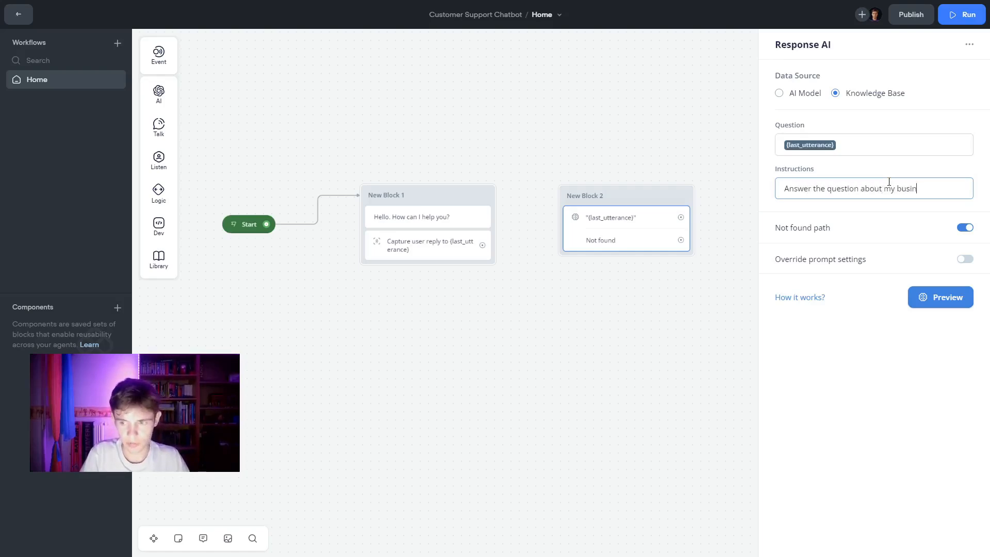
{"action": "type", "text": "ess shortly "}
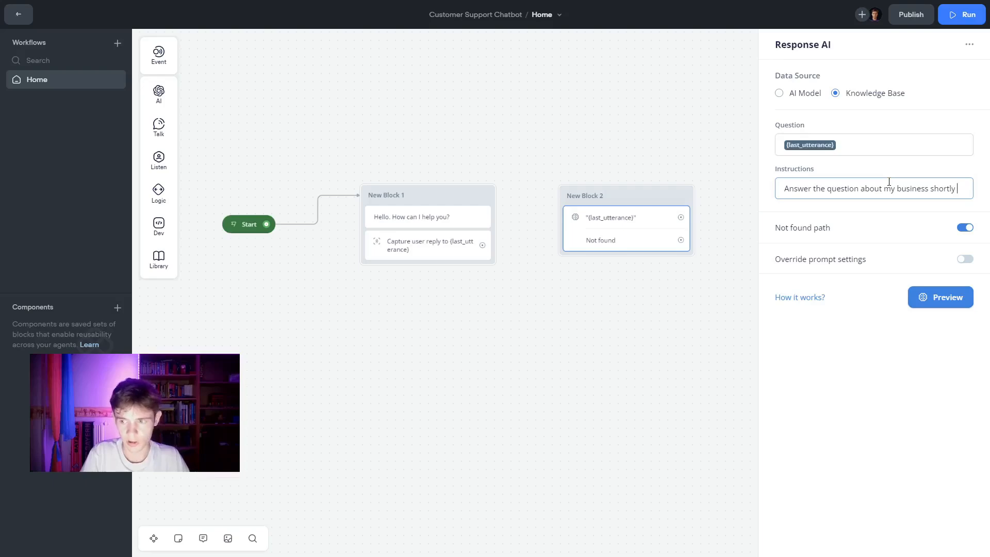
{"action": "type", "text": "and precise"}
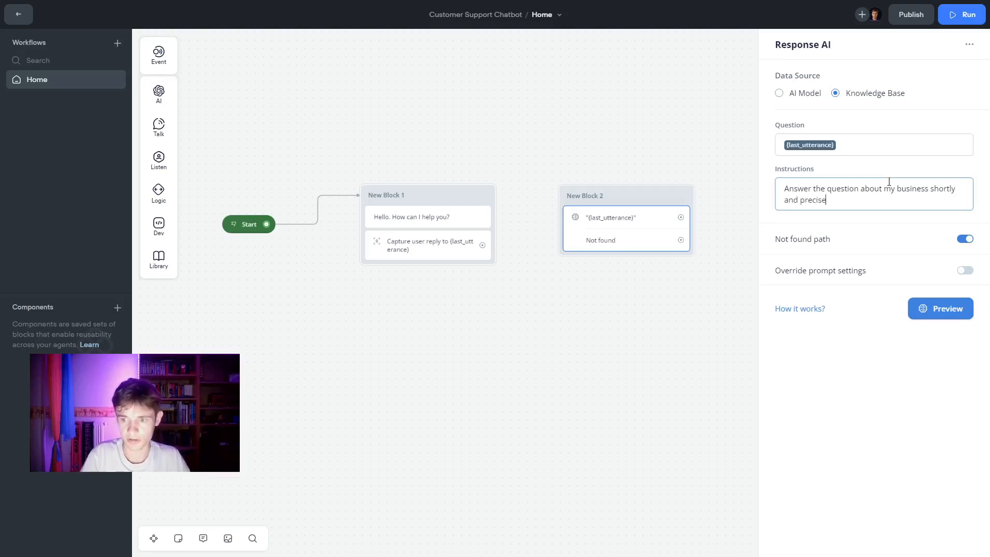
- Close the Response AI settings and connect the Capture step's output to the Response AI block
{"action": "left_click", "coordinate": [503, 242]}
{"action": "left_click_drag", "start_coordinate": [483, 245], "coordinate": [567, 198]}
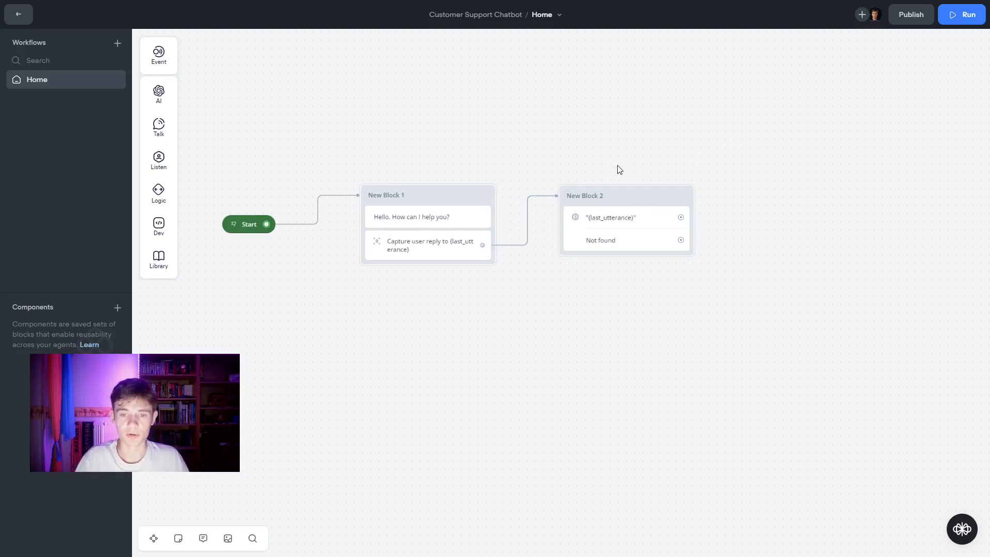
- Import a plain text data source into the agent's knowledge base reading "I build chatbots and automations and make Youtube videos."
{"action": "left_click", "coordinate": [18, 14]}
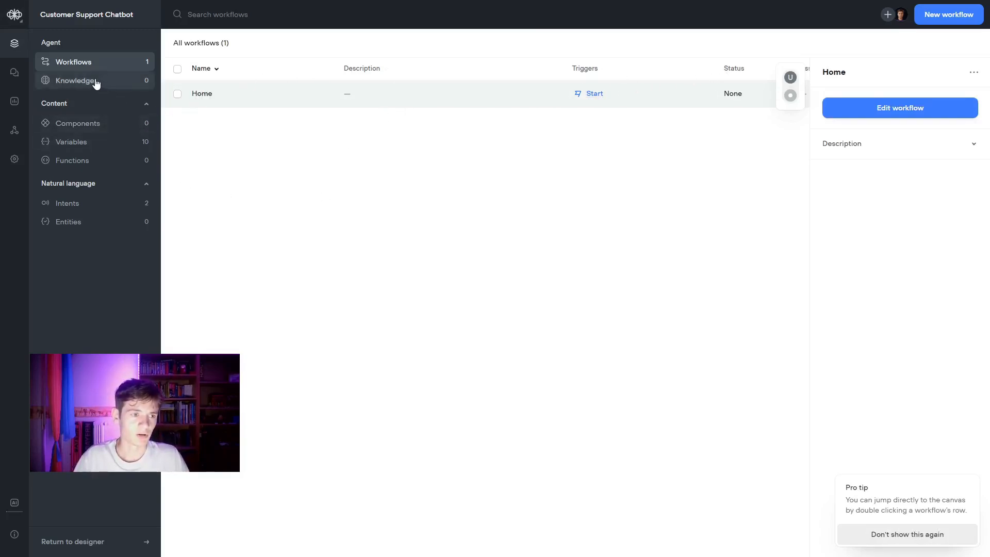
{"action": "left_click", "coordinate": [71, 83]}
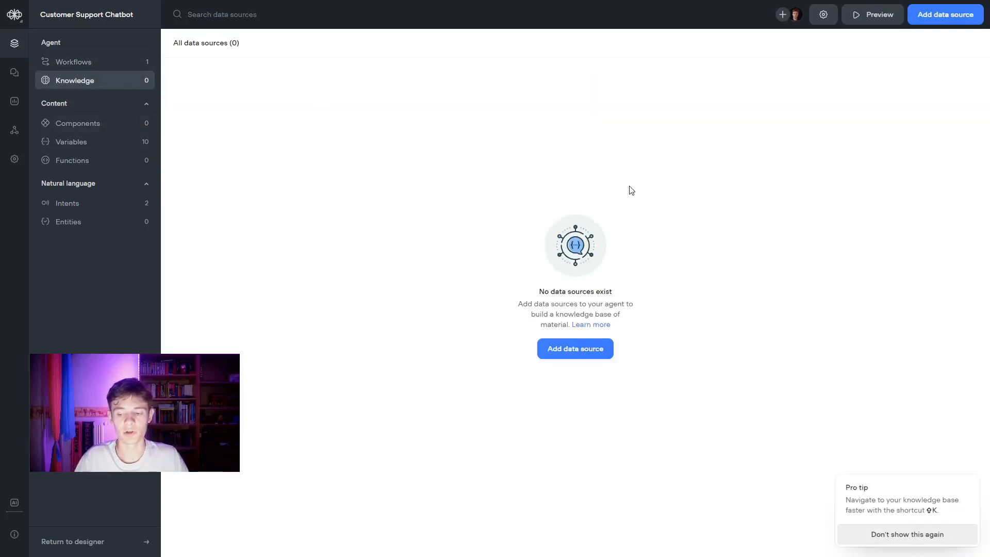
{"action": "left_click", "coordinate": [581, 352]}
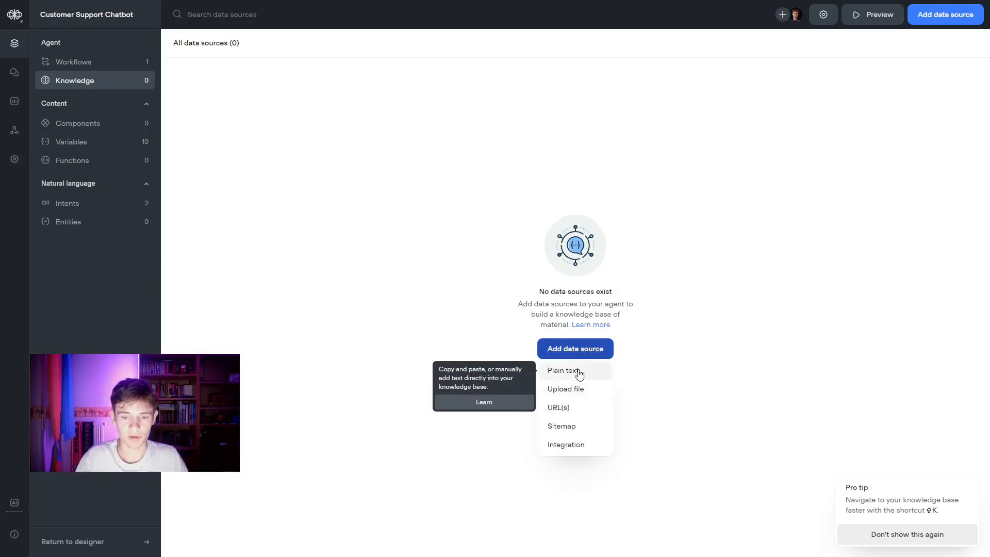
{"action": "left_click", "coordinate": [578, 371]}
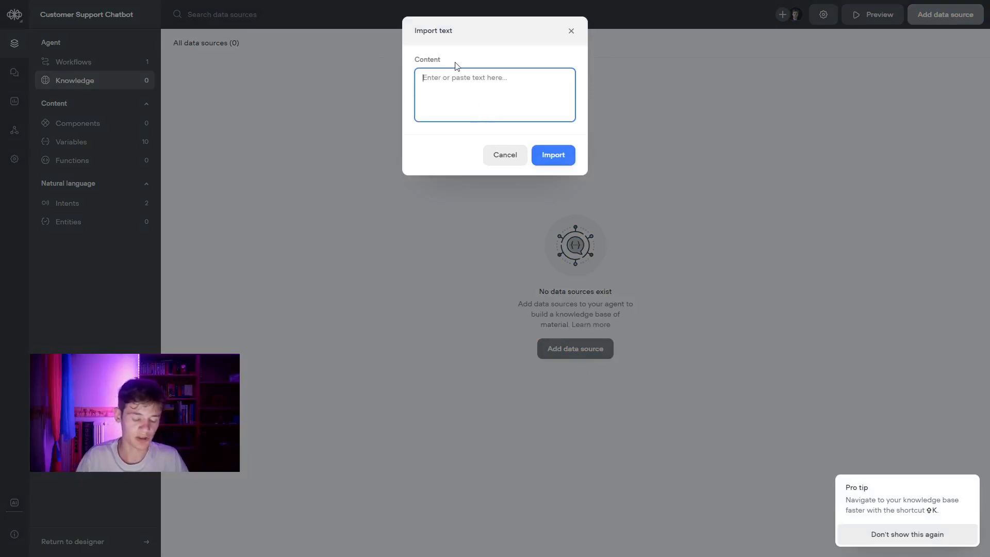
{"action": "type", "text": "I"}
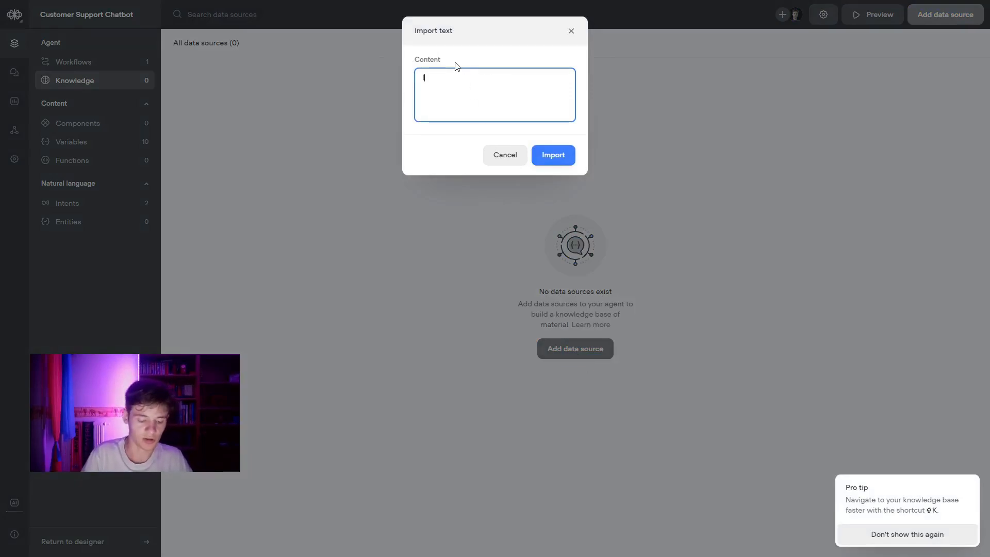
{"action": "type", "text": " build chatbot"}
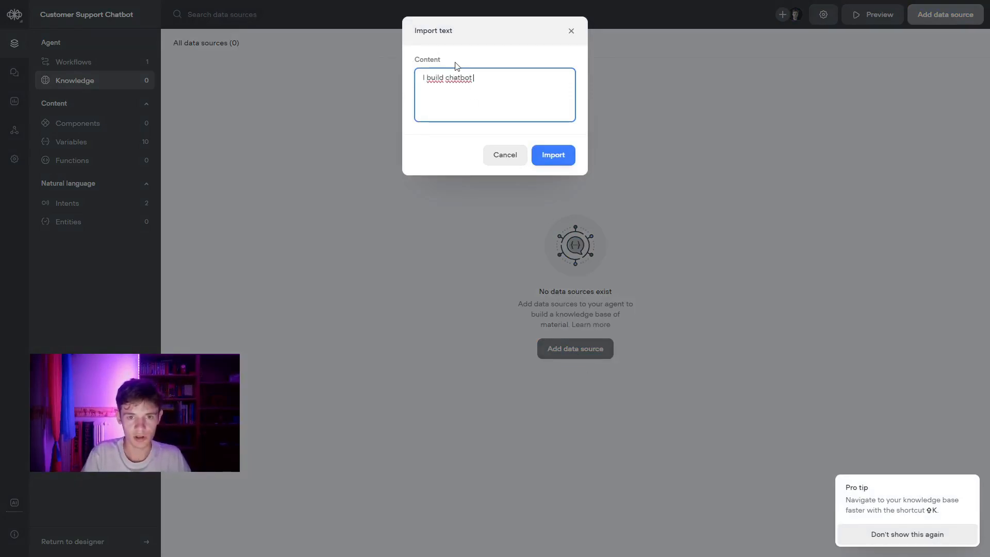
{"action": "type", "text": "s a"}
{"action": "key", "text": "BackSpace"}
{"action": "key", "text": "BackSpace"}
{"action": "type", "text": "s an"}
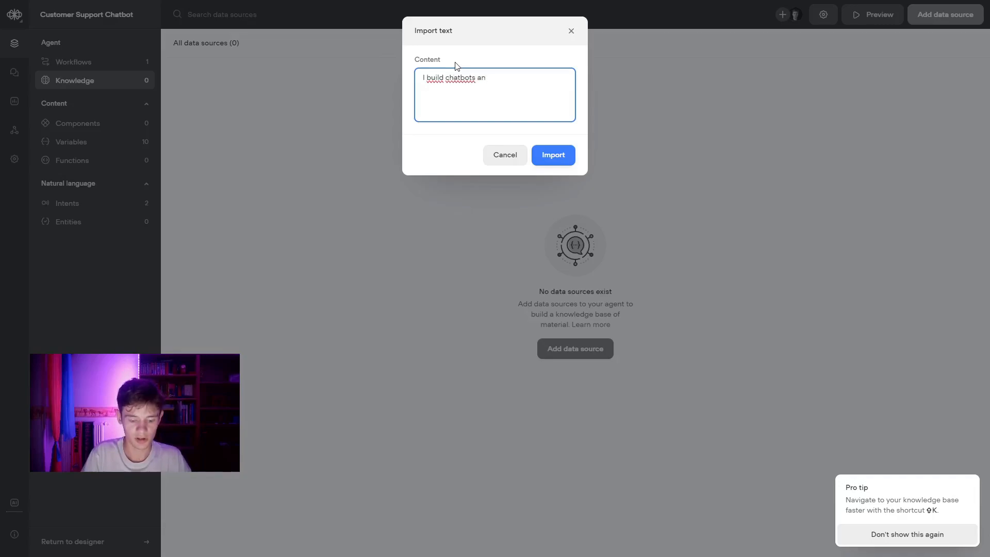
{"action": "type", "text": "d automations an"}
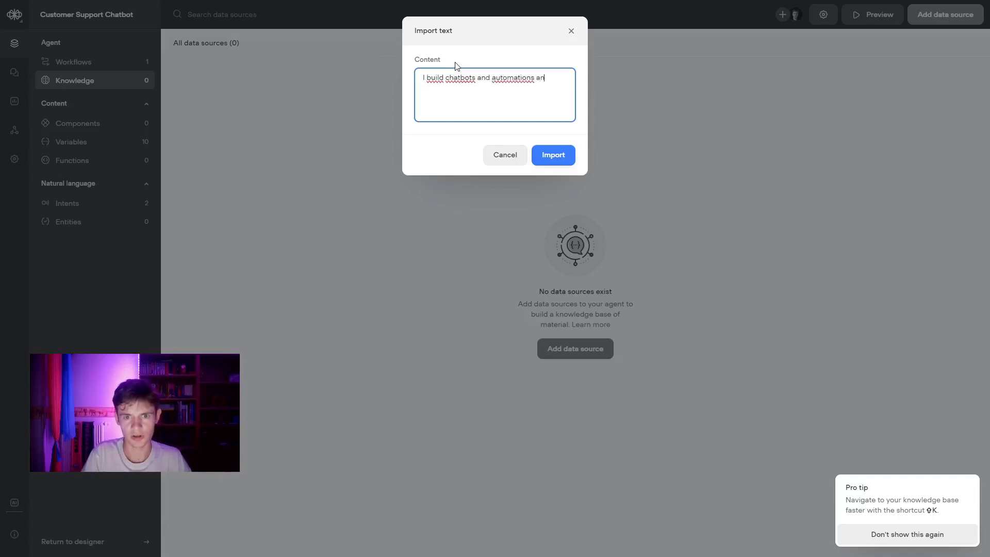
{"action": "type", "text": "d make Youtube"}
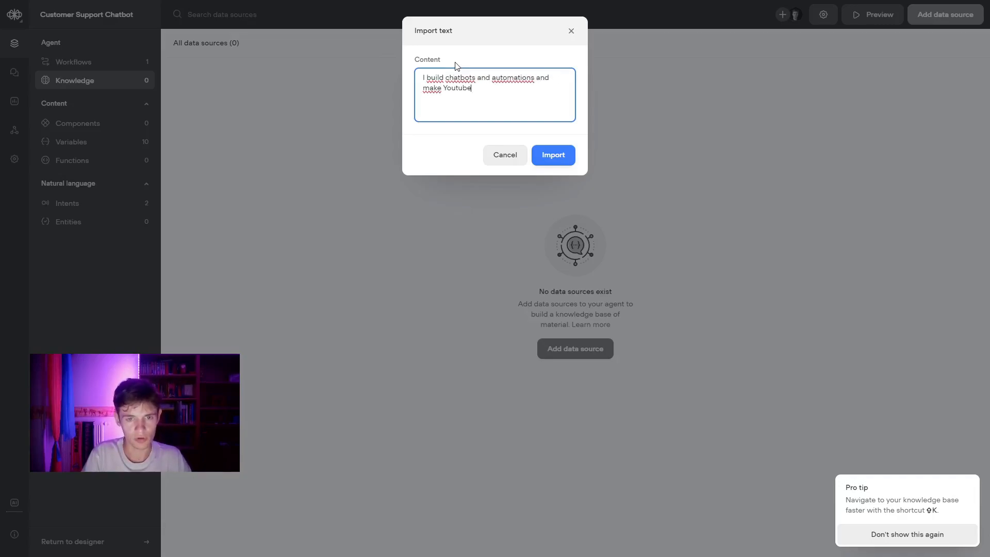
{"action": "type", "text": " videos."}
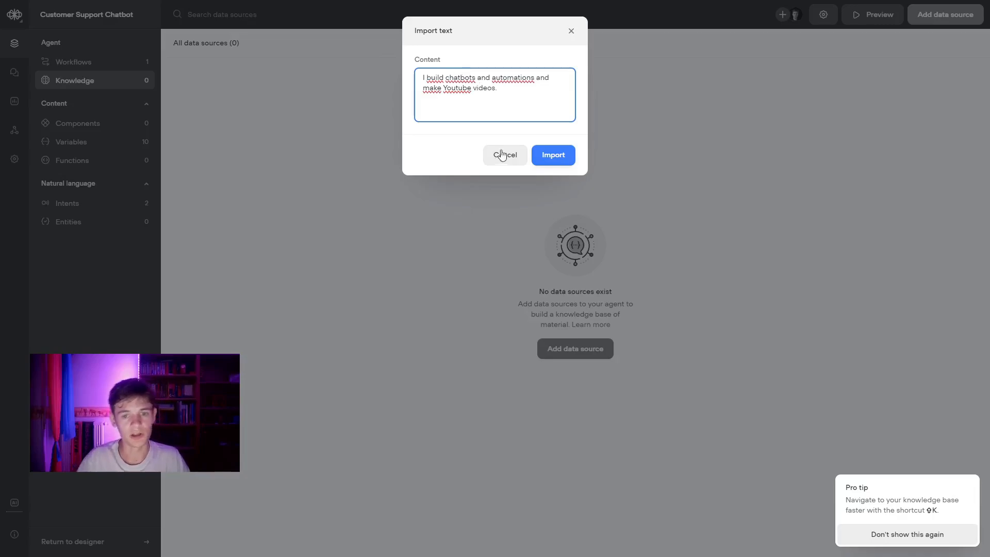
{"action": "left_click", "coordinate": [552, 156]}
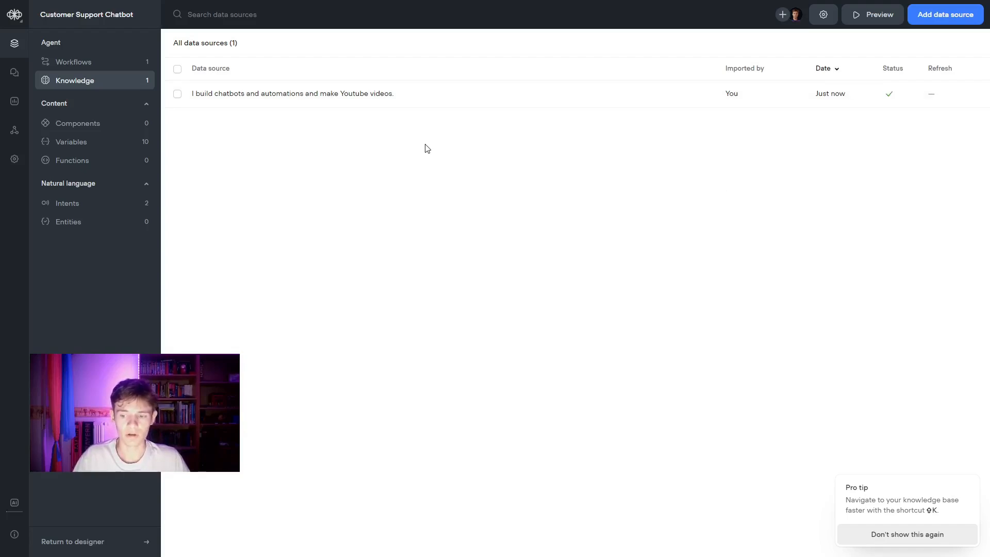
{"action": "left_click", "coordinate": [957, 20]}
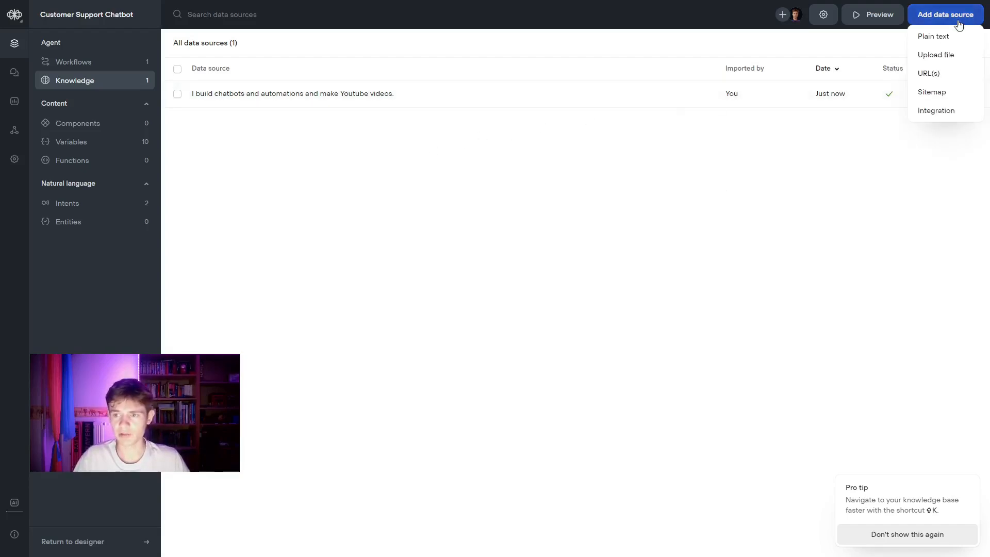
{"action": "left_click", "coordinate": [929, 75]}
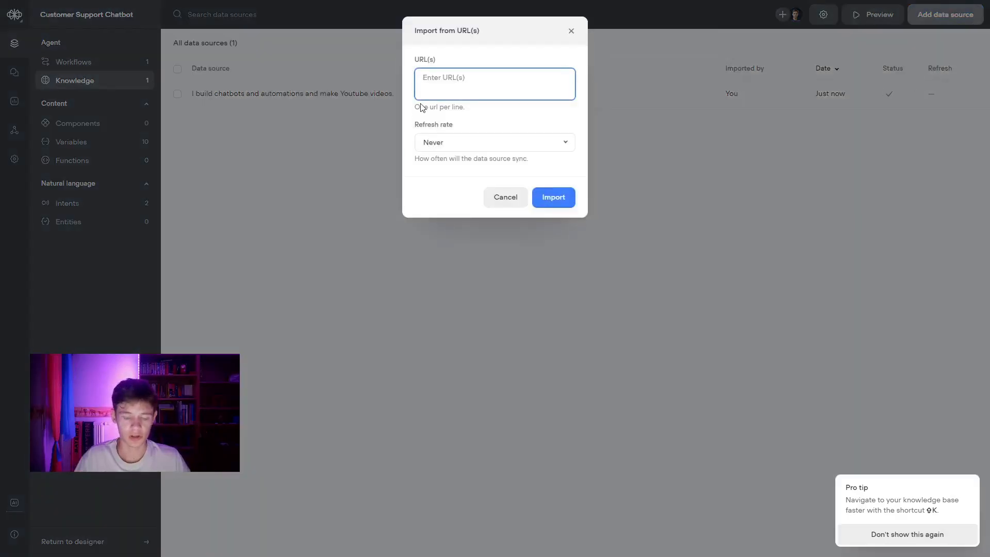
{"action": "type", "text": "www"}
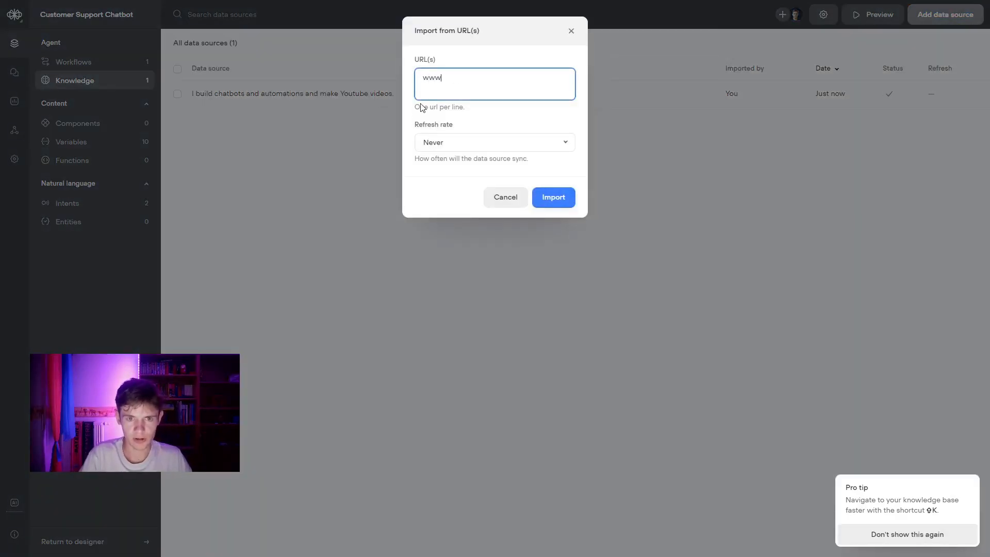
{"action": "type", "text": ".saturnwave.com"}
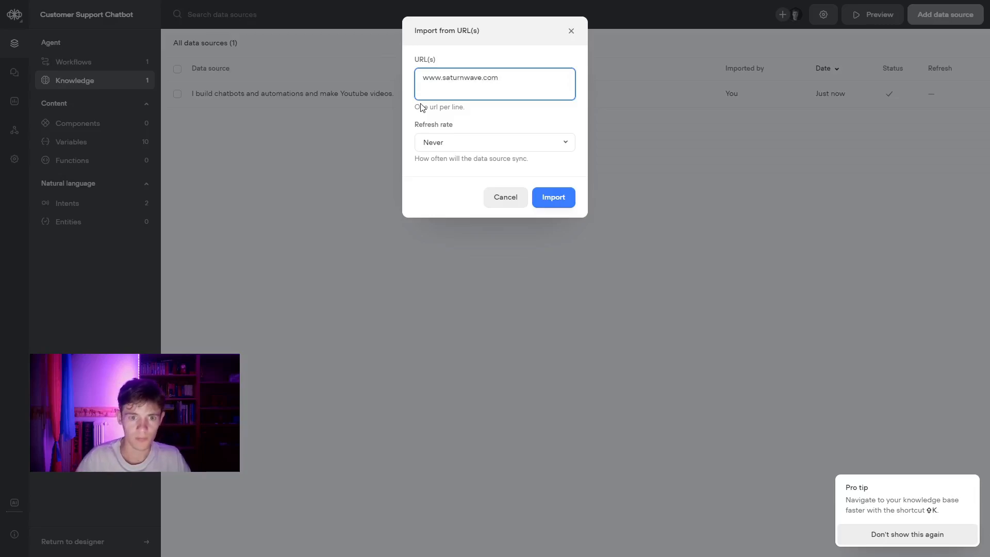
{"action": "left_click", "coordinate": [487, 144]}
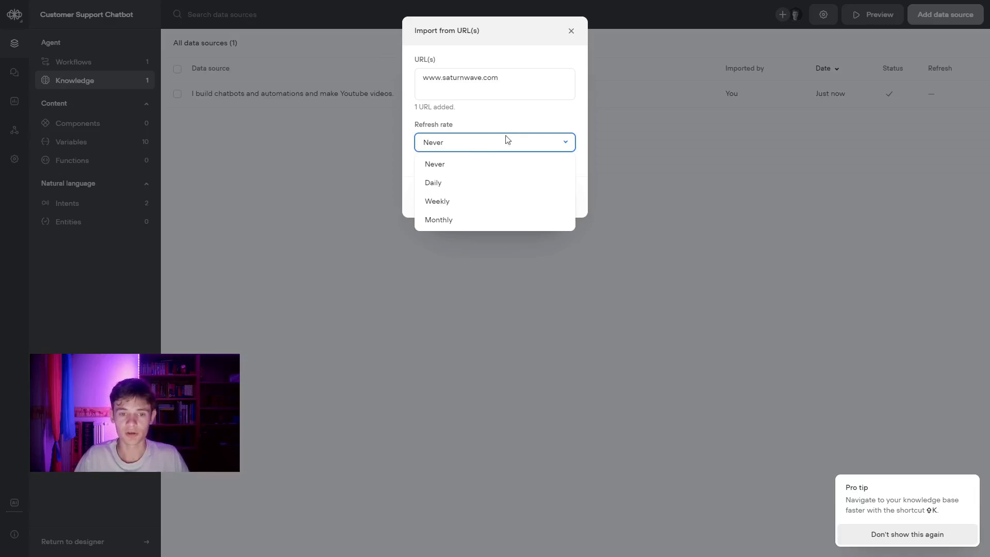
{"action": "left_click", "coordinate": [444, 201]}
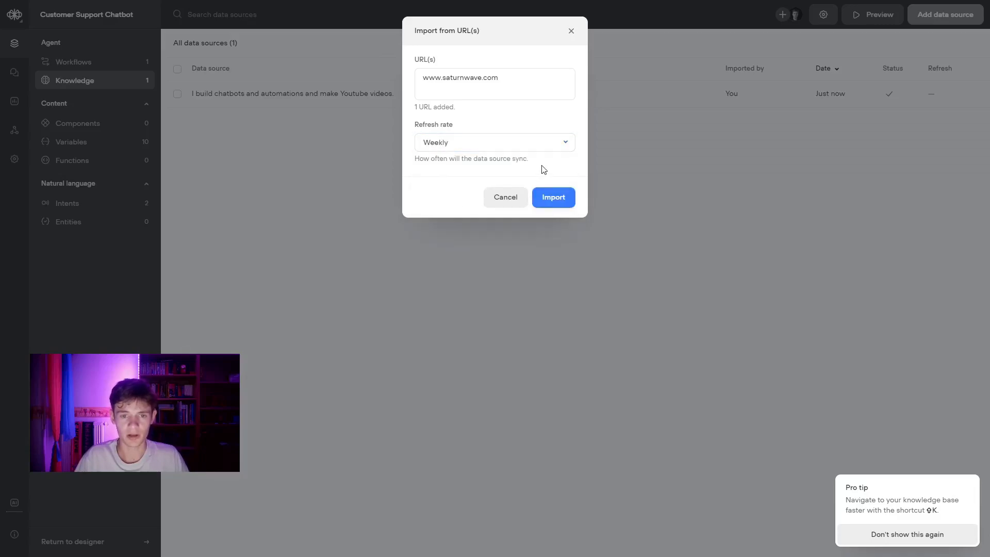
{"action": "left_click", "coordinate": [544, 197]}
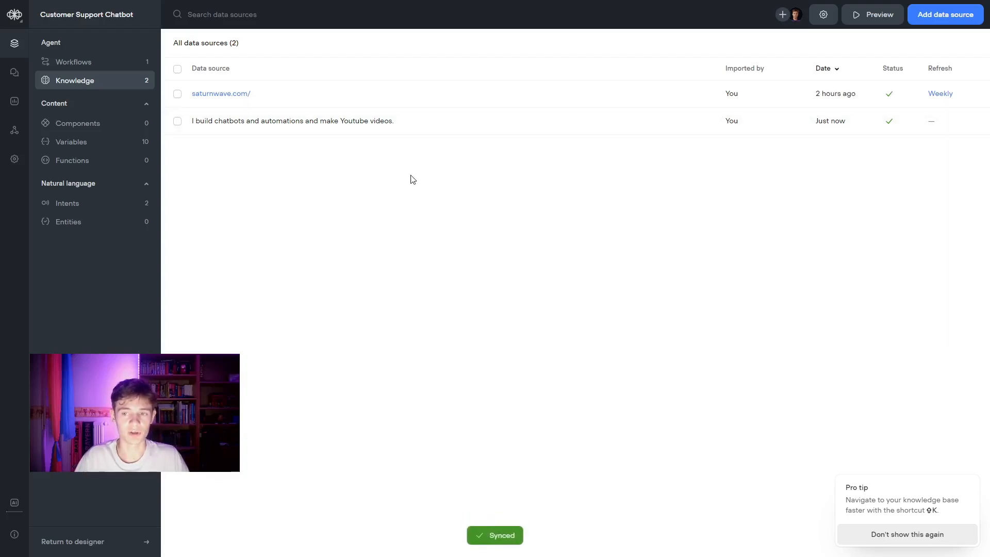
- Return to the agent's workflows and open the Home workflow for editing
{"action": "left_click", "coordinate": [83, 64]}
{"action": "left_click", "coordinate": [192, 96]}
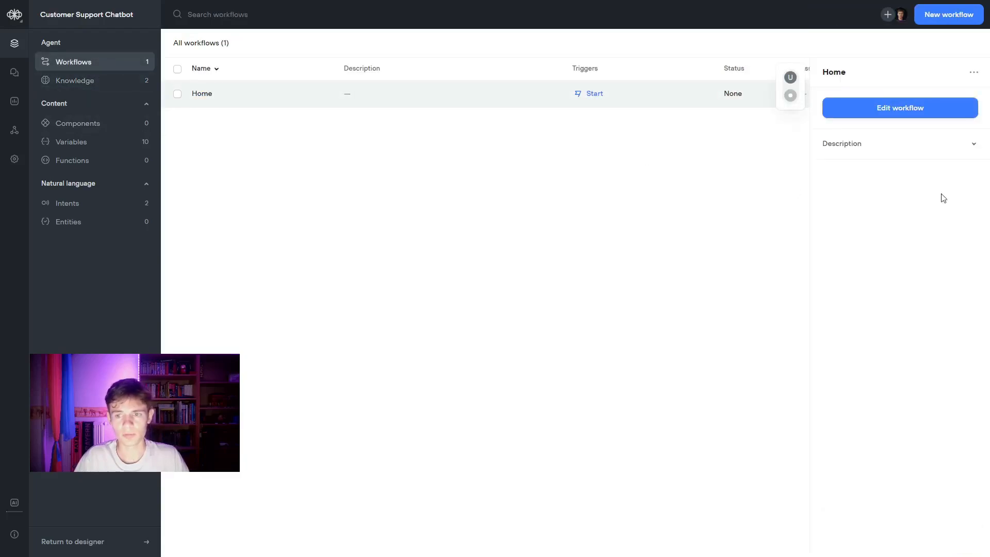
{"action": "left_click", "coordinate": [901, 108]}
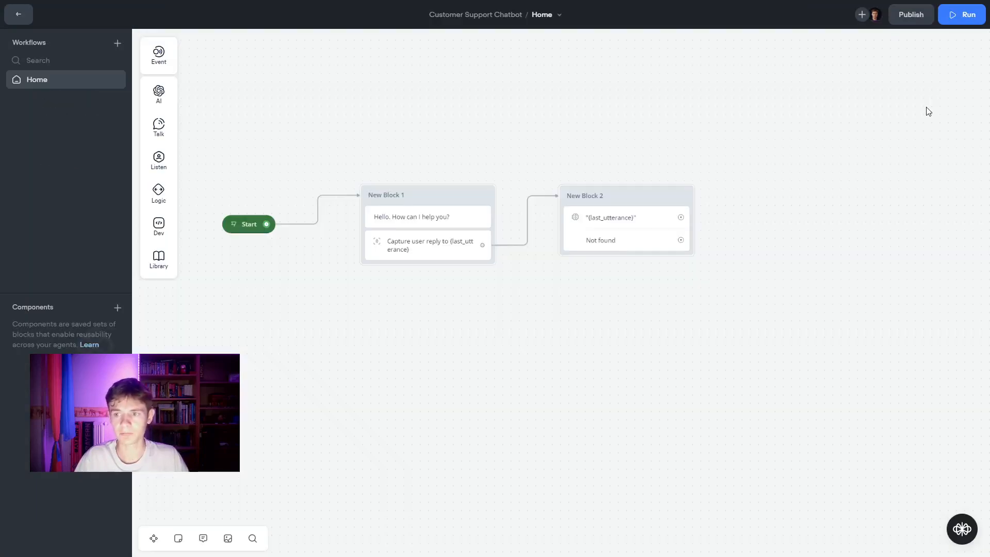
- Run a test of the agent, ask "Do you build chatbots?", and return to the workflow editor
{"action": "left_click", "coordinate": [961, 18]}
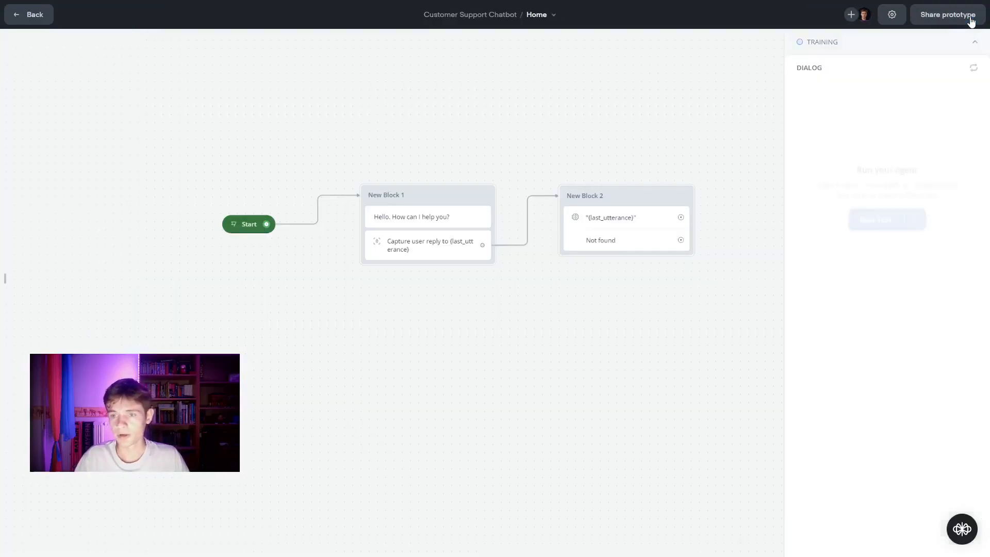
{"action": "left_click", "coordinate": [884, 264]}
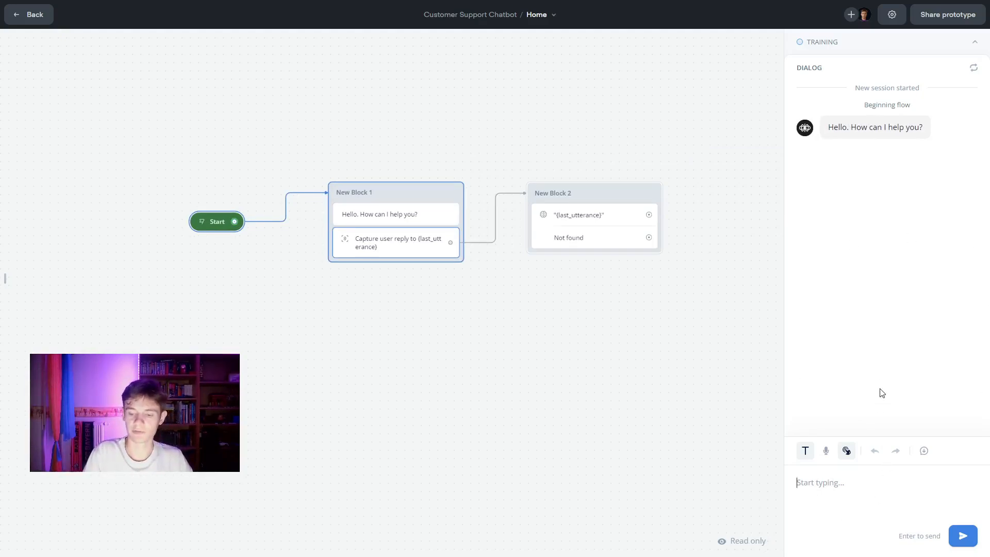
{"action": "type", "text": "Do you bui"}
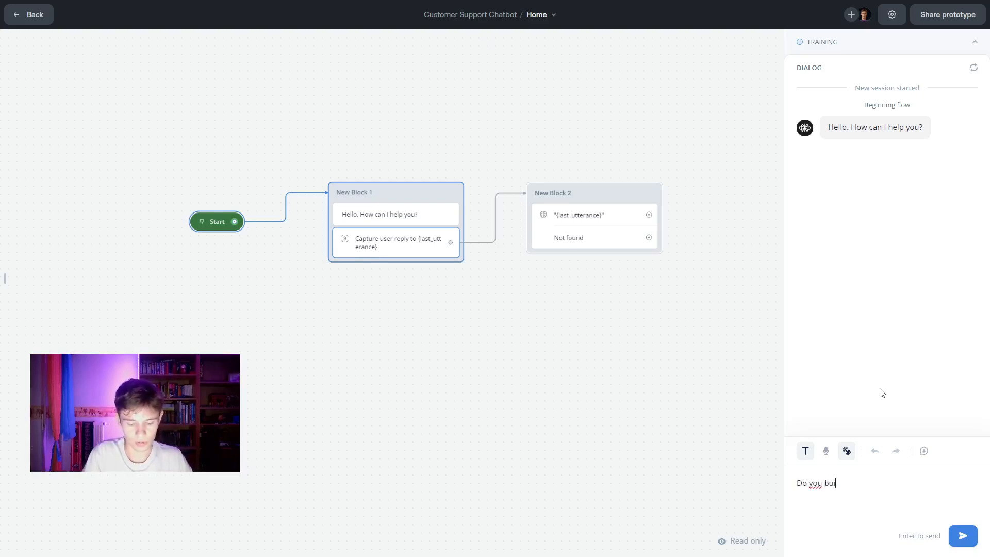
{"action": "type", "text": "ld chatbots?"}
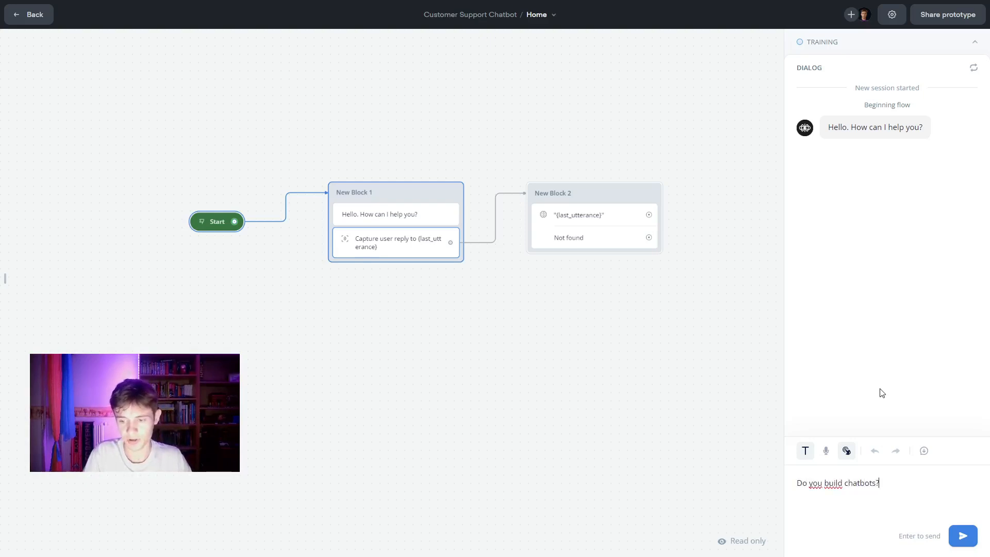
{"action": "key", "text": "Return"}
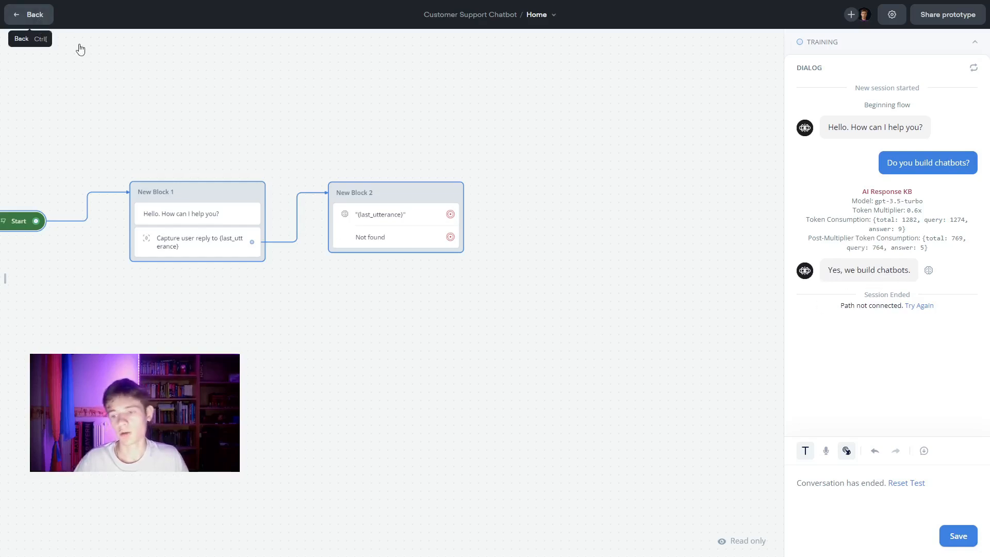
{"action": "left_click", "coordinate": [29, 20]}
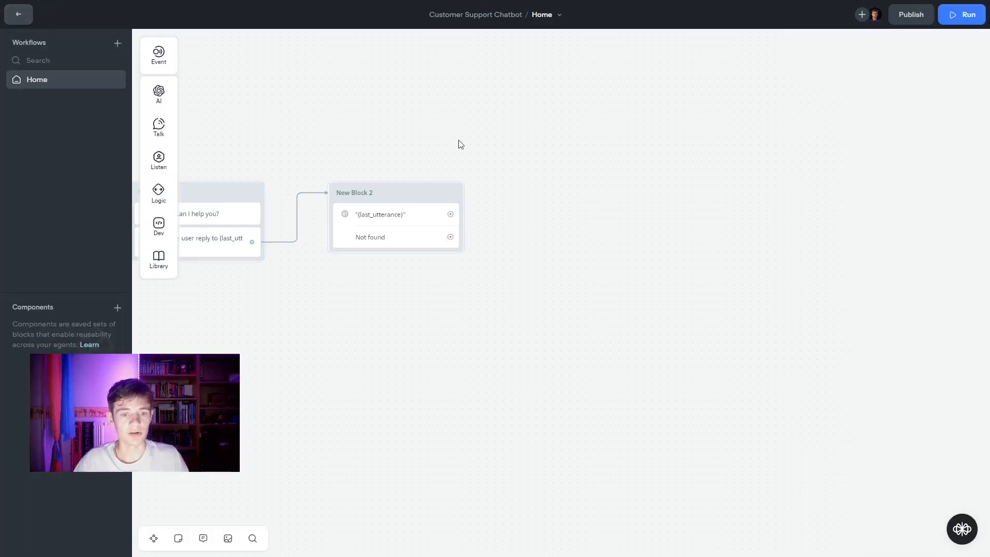
- Add a Buttons step beneath the Response AI step in New Block 2, with one button labelled "I want to know something else"
{"action": "left_click_drag", "start_coordinate": [439, 302], "coordinate": [668, 292]}
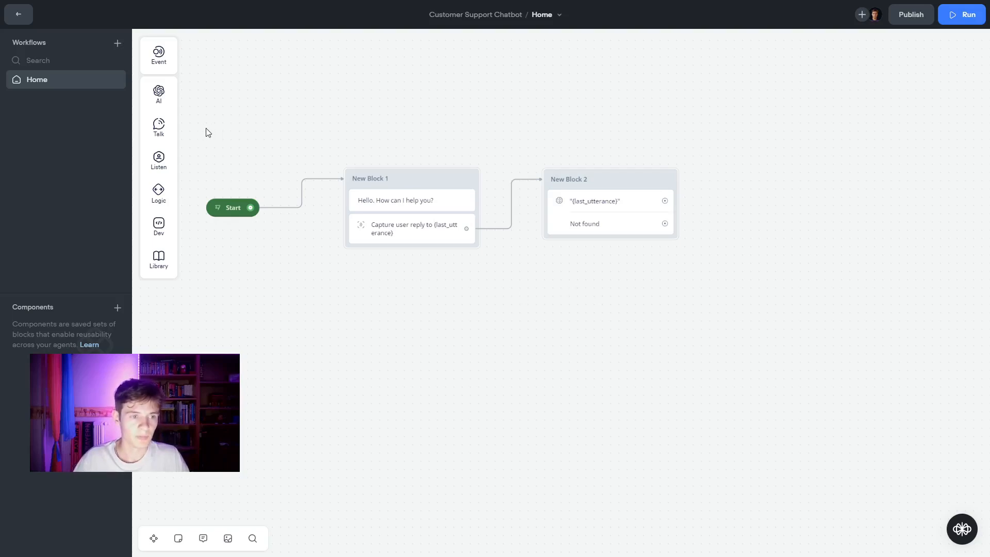
{"action": "mouse_move", "coordinate": [159, 159]}
{"action": "left_click_drag", "start_coordinate": [224, 158], "coordinate": [600, 249]}
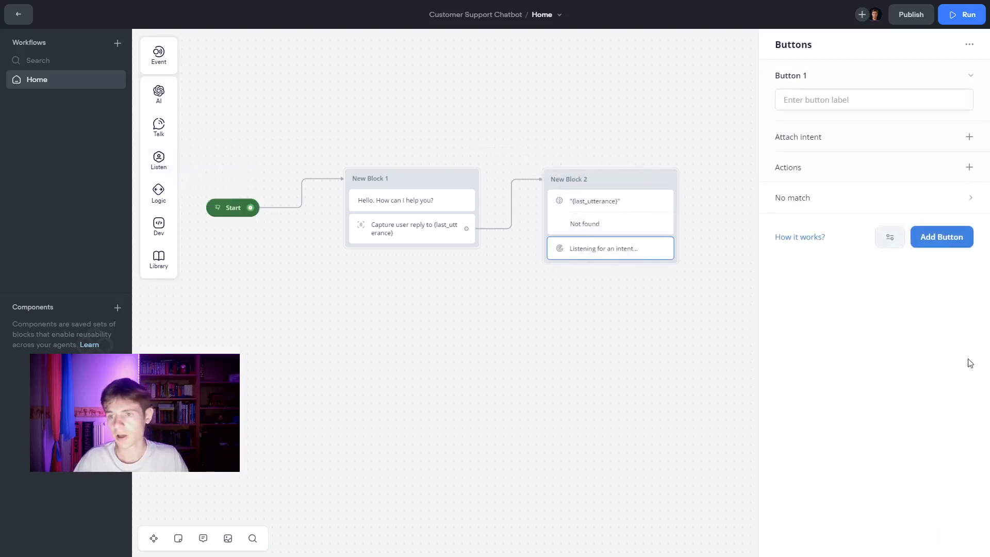
{"action": "left_click", "coordinate": [847, 77]}
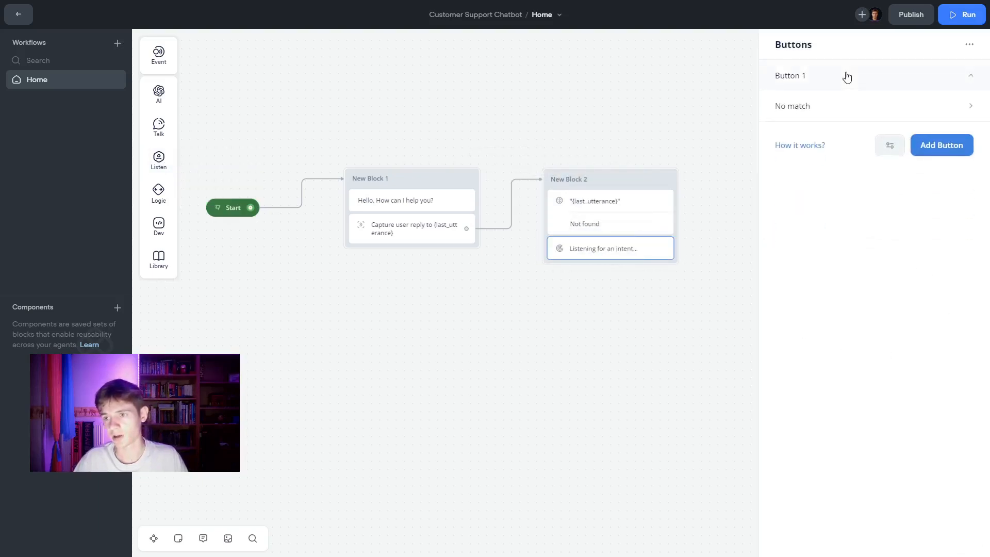
{"action": "left_click", "coordinate": [813, 76]}
{"action": "left_click", "coordinate": [820, 101]}
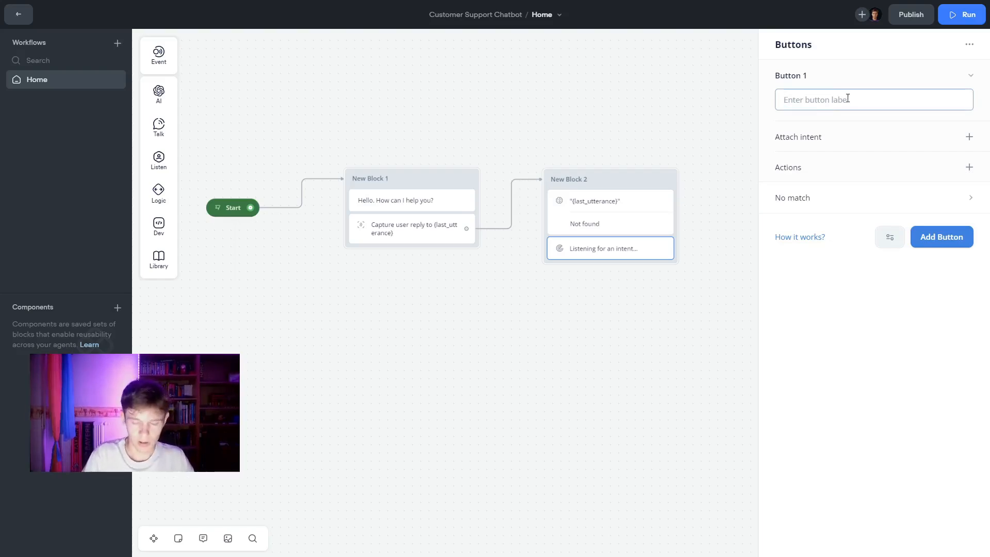
{"action": "type", "text": "I"}
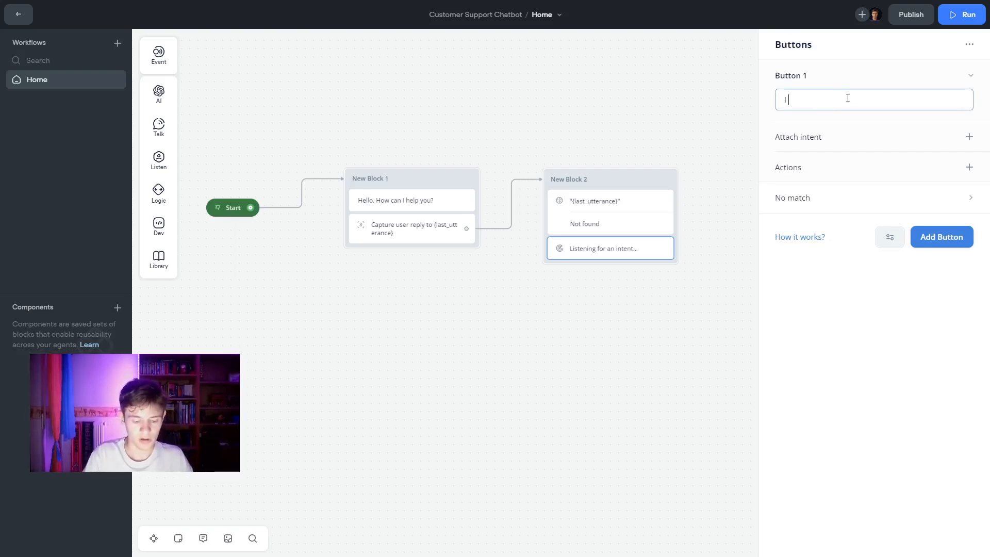
{"action": "type", "text": " want to know something else"}
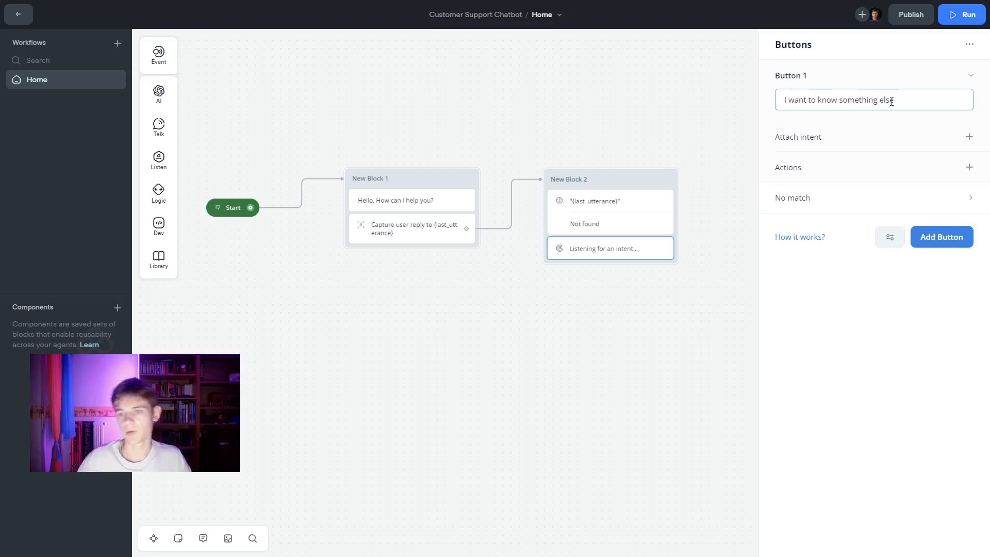
{"action": "left_click", "coordinate": [679, 334]}
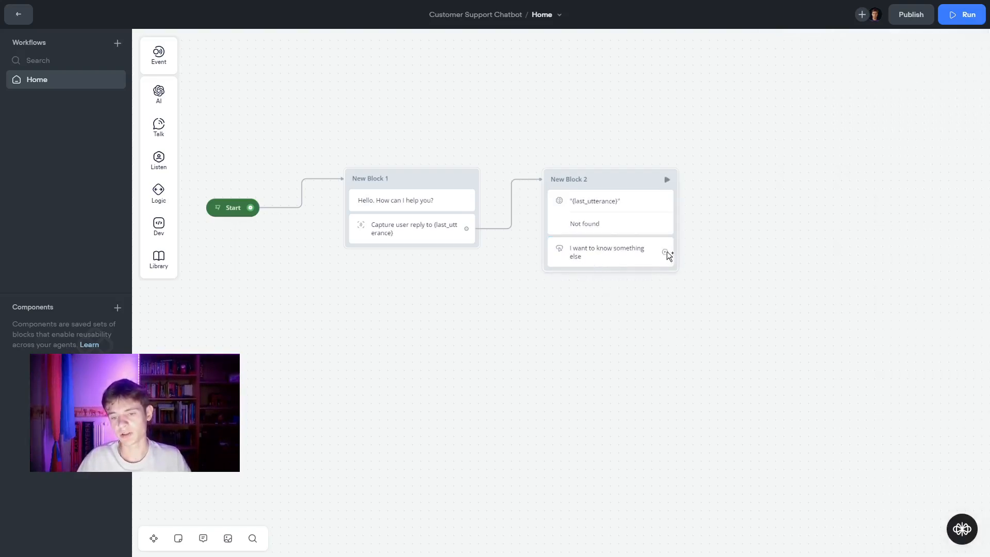
{"action": "left_click_drag", "start_coordinate": [666, 252], "coordinate": [743, 177]}
{"action": "left_click", "coordinate": [632, 250]}
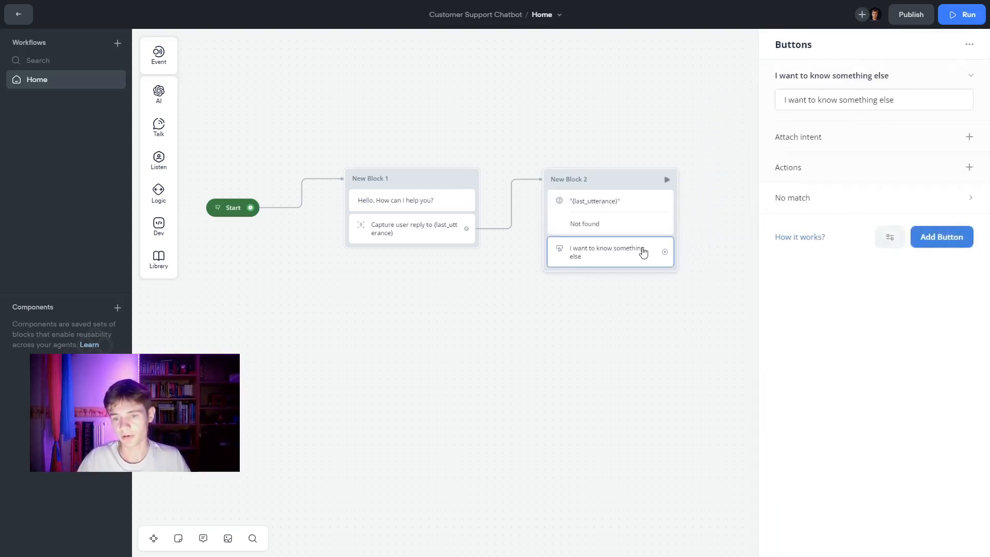
{"action": "left_click", "coordinate": [955, 245]}
{"action": "left_click", "coordinate": [666, 341]}
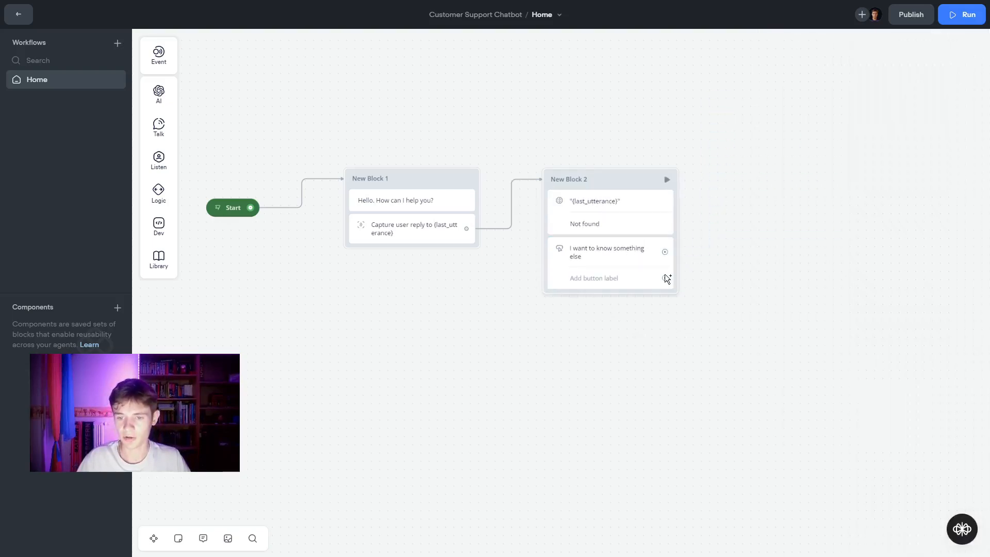
{"action": "left_click_drag", "start_coordinate": [665, 278], "coordinate": [854, 375]}
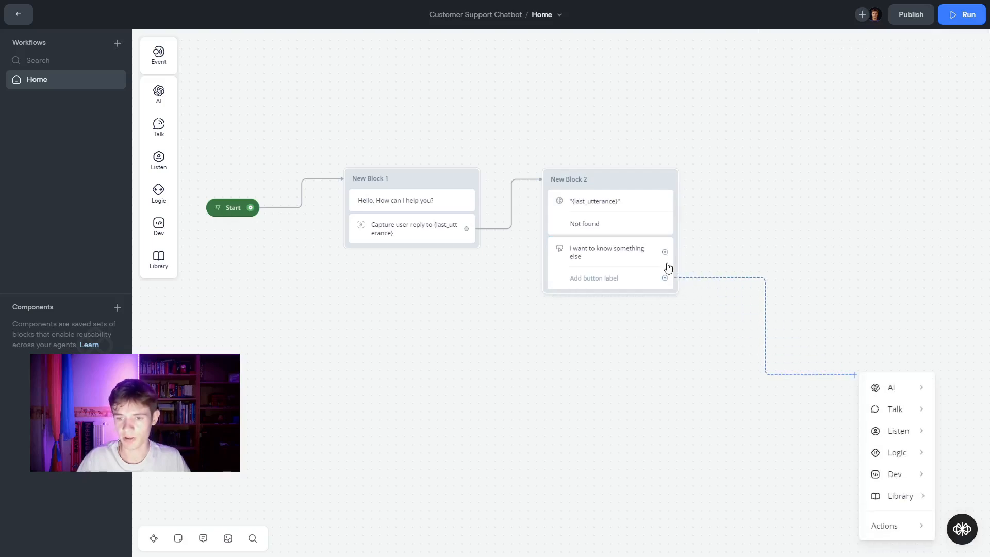
{"action": "left_click", "coordinate": [665, 256]}
{"action": "left_click", "coordinate": [680, 320]}
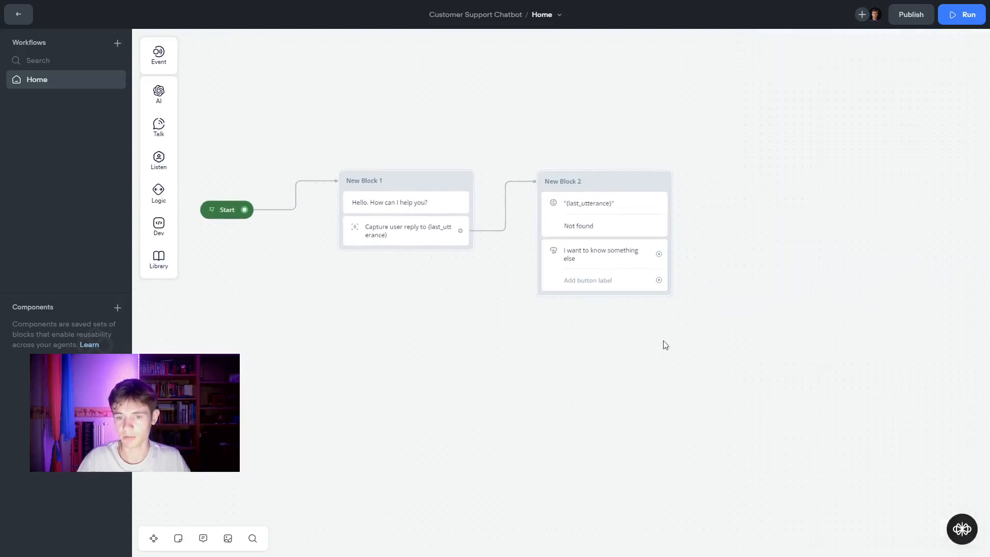
{"action": "left_click", "coordinate": [617, 283]}
{"action": "right_click", "coordinate": [881, 197]}
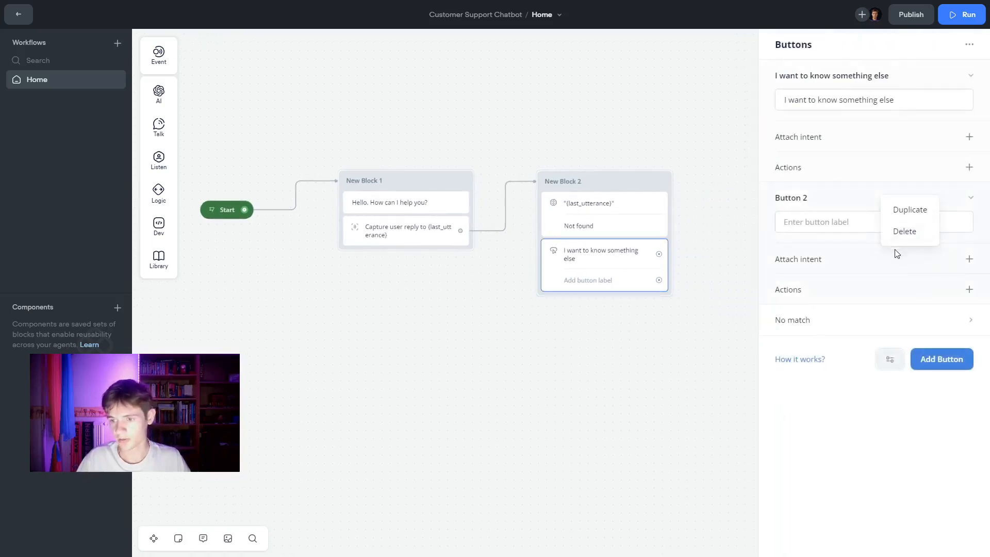
{"action": "left_click", "coordinate": [903, 231]}
{"action": "left_click", "coordinate": [665, 309]}
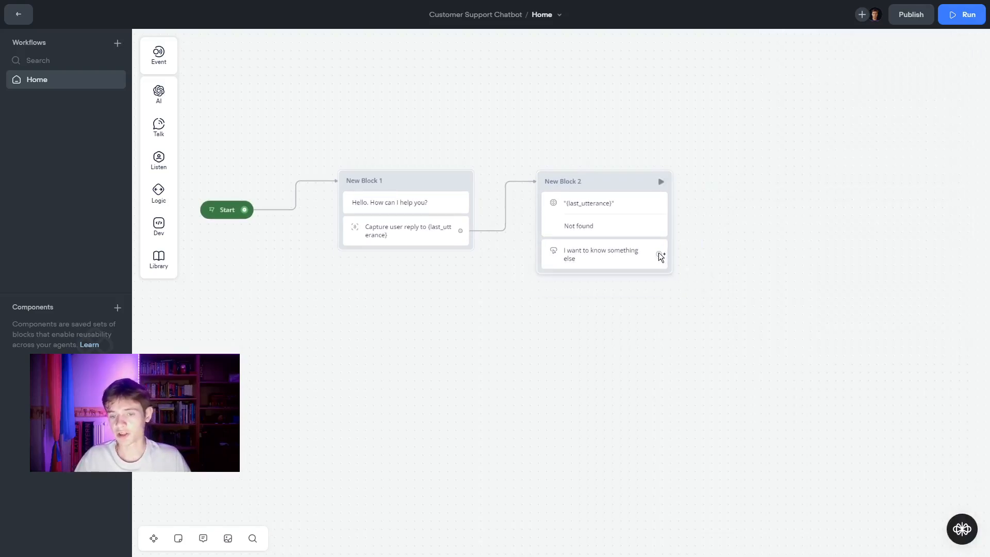
- Connect the "I want to know something else" button's output back to the Capture step in New Block 1
{"action": "left_click_drag", "start_coordinate": [659, 254], "coordinate": [743, 230]}
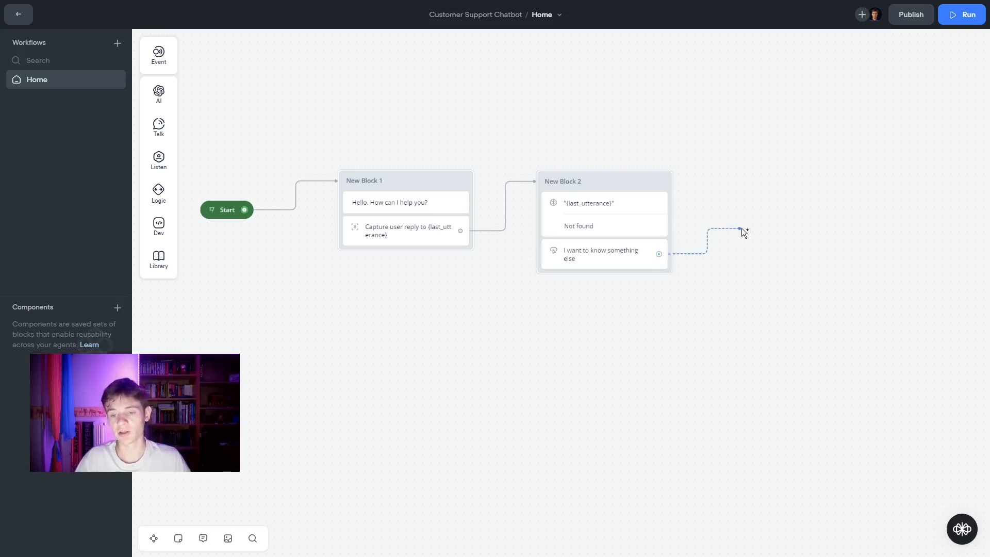
{"action": "left_click_drag", "start_coordinate": [741, 228], "coordinate": [416, 234]}
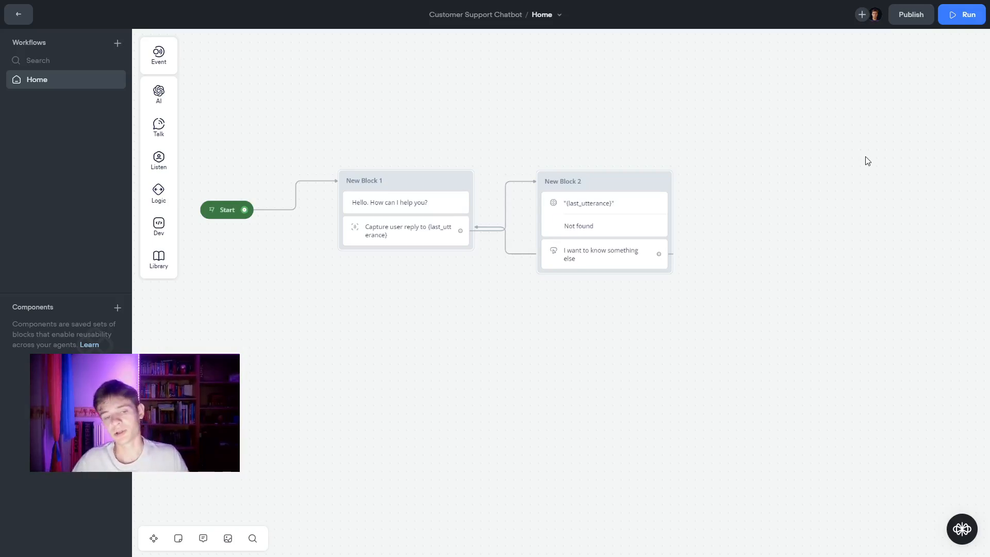
- Start a new test of the agent and ask "Do you build chatbots?"
{"action": "left_click", "coordinate": [964, 14]}
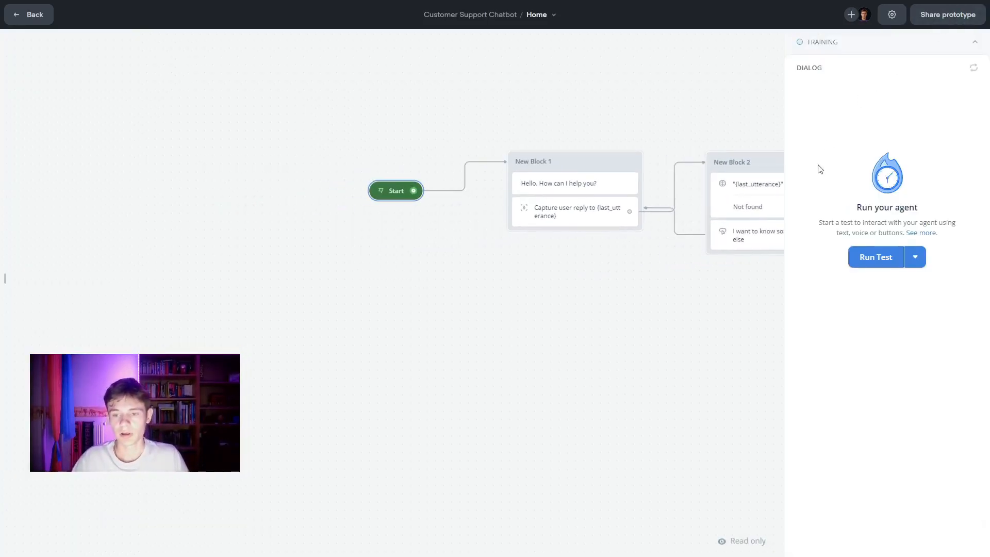
{"action": "left_click", "coordinate": [857, 267]}
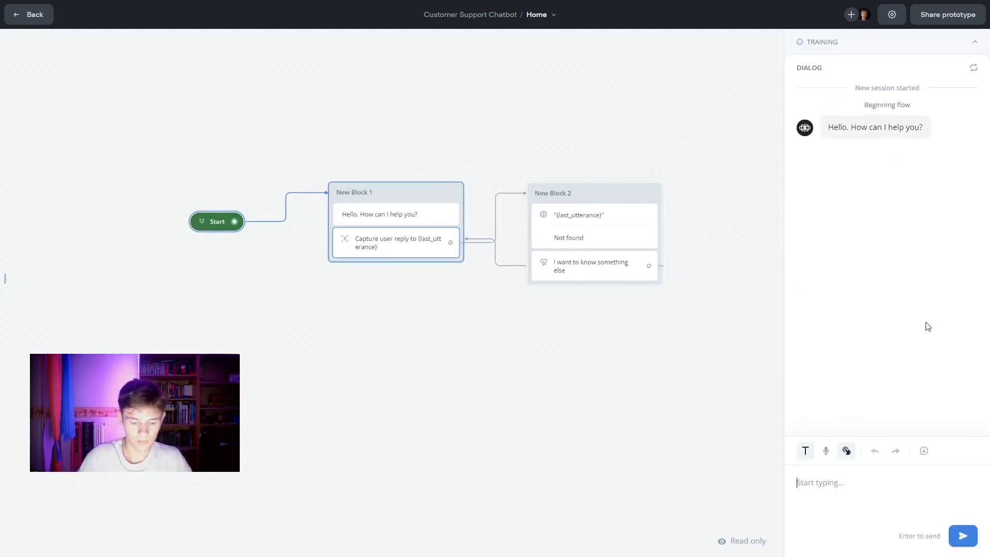
{"action": "type", "text": "Do you "}
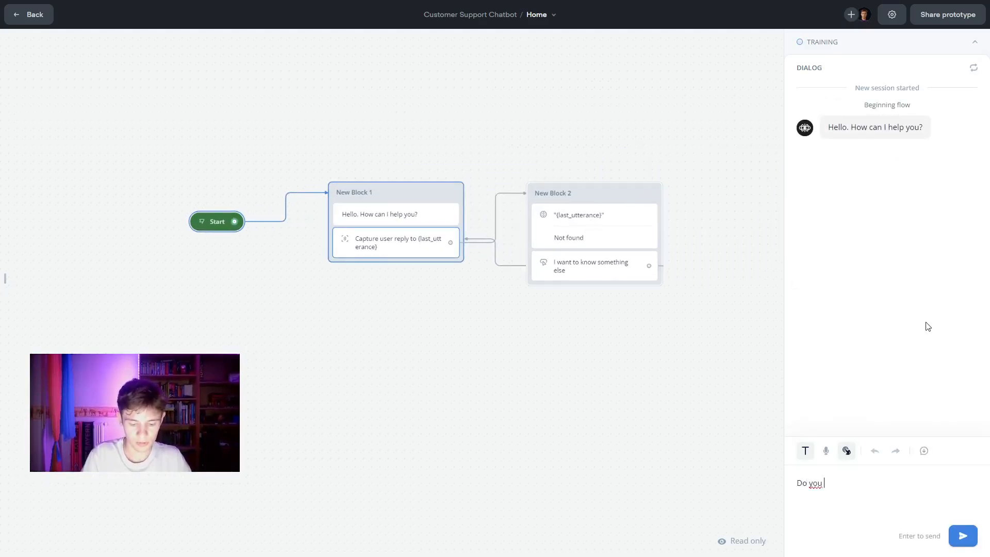
{"action": "type", "text": "build chatbots?"}
{"action": "key", "text": "Return"}
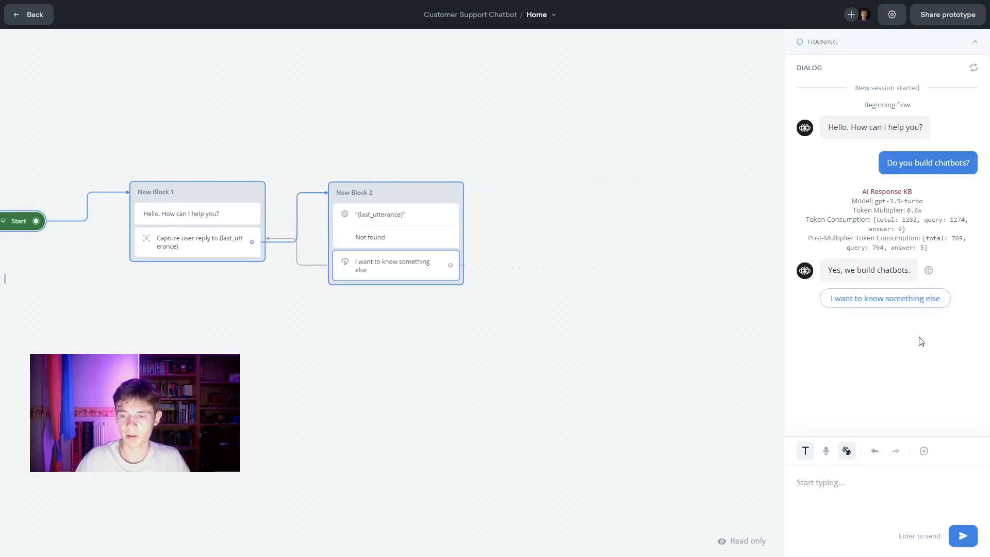
- Choose "I want to know something else" in the test chat, ask "Do you build automations?", and return to the workflow editor
{"action": "left_click", "coordinate": [907, 306]}
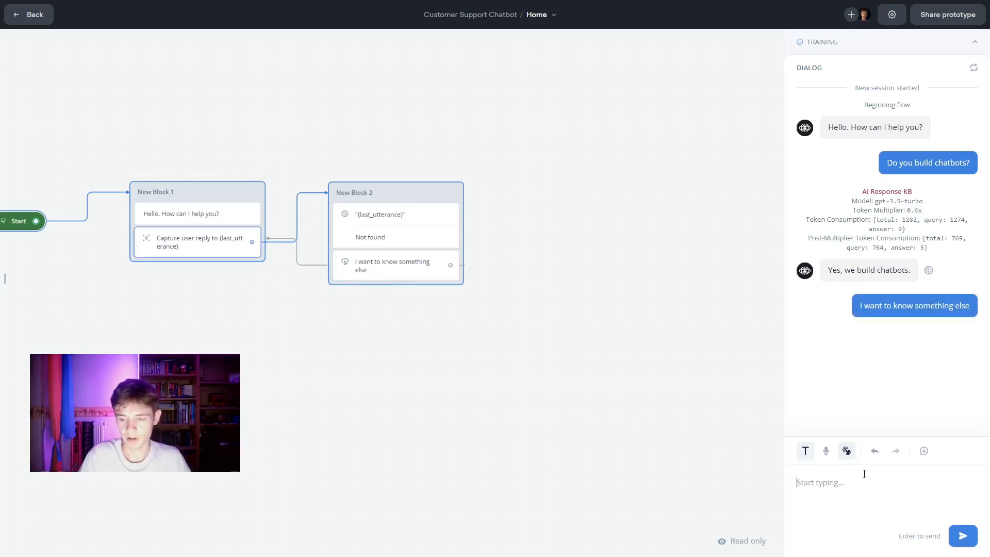
{"action": "type", "text": "Do you build au"}
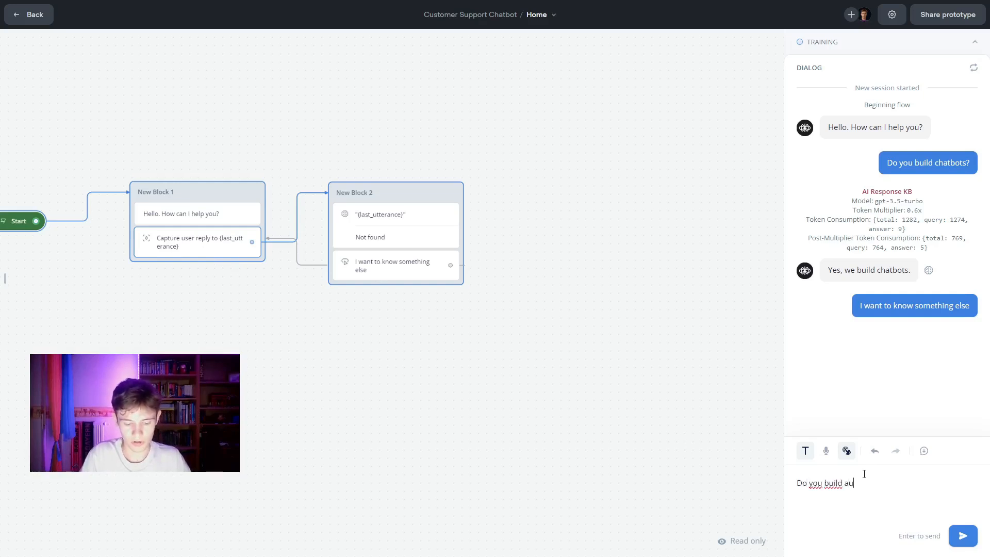
{"action": "type", "text": "tomations?"}
{"action": "key", "text": "Return"}
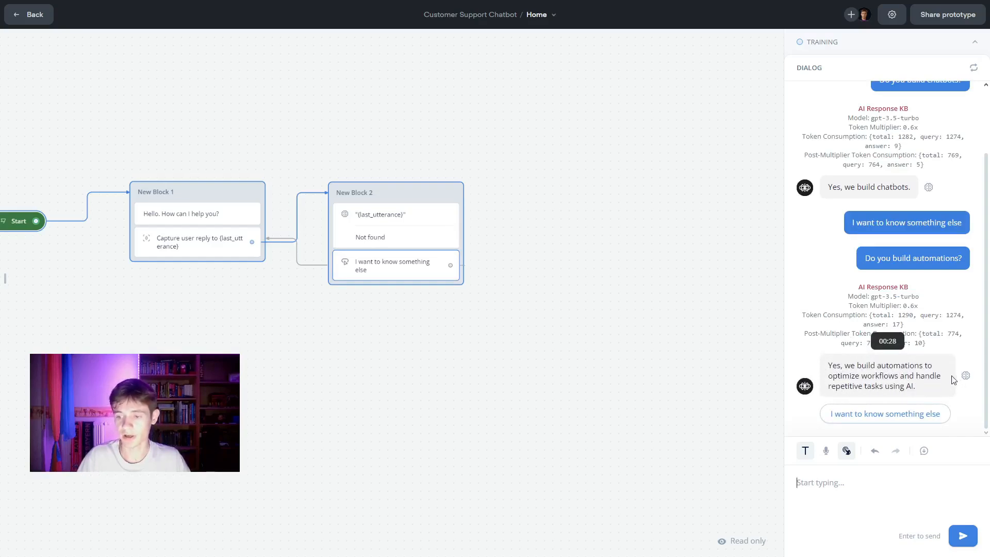
{"action": "mouse_move", "coordinate": [966, 376]}
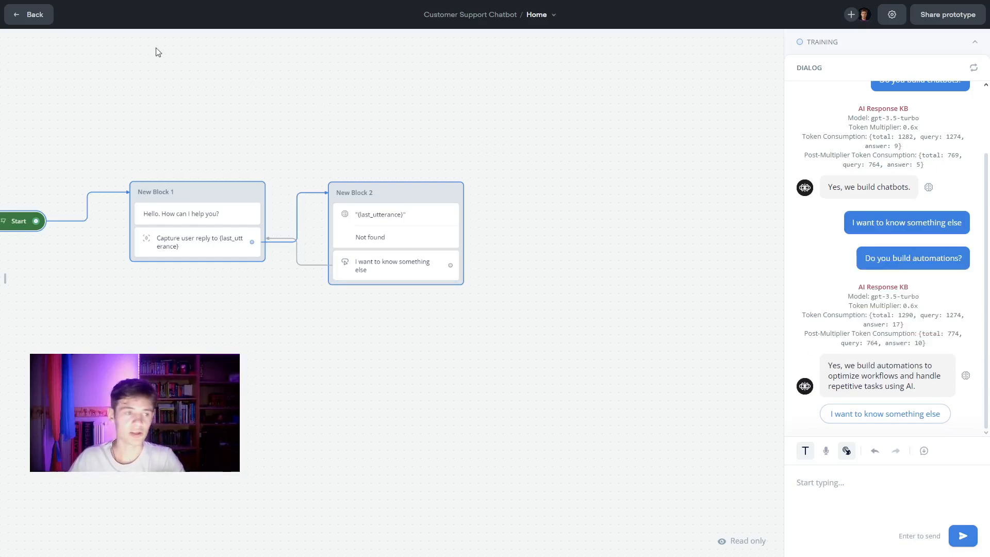
{"action": "left_click", "coordinate": [28, 16]}
- Publish the agent to production without a version name and open the Web Chat widget's embed settings
{"action": "left_click_drag", "start_coordinate": [418, 165], "coordinate": [632, 170]}
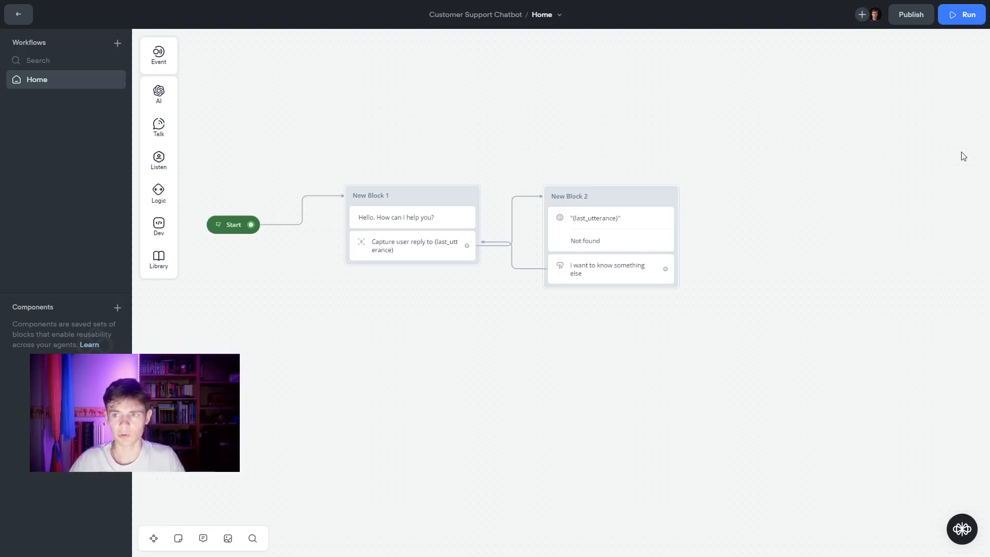
{"action": "left_click_drag", "start_coordinate": [499, 146], "coordinate": [522, 154]}
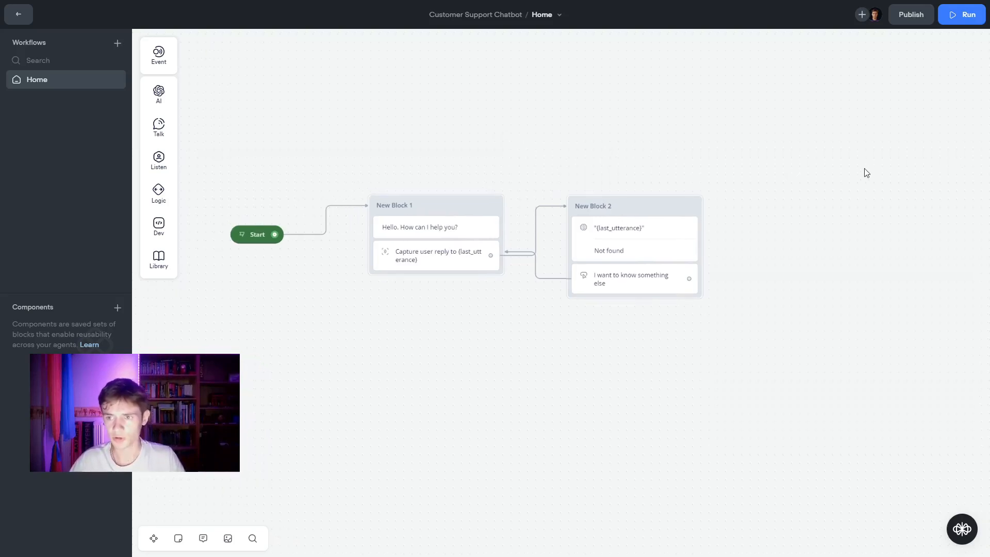
{"action": "left_click", "coordinate": [910, 14]}
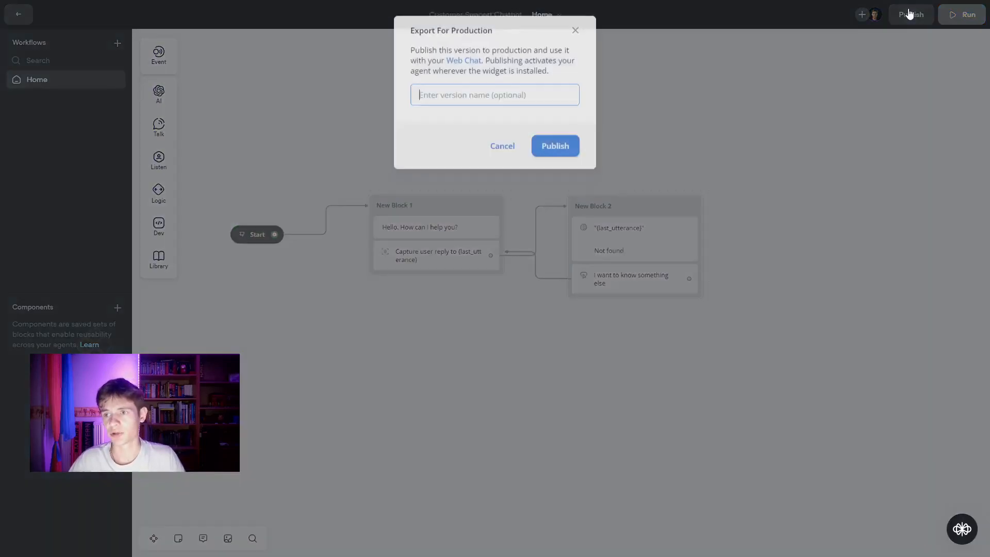
{"action": "left_click", "coordinate": [563, 149]}
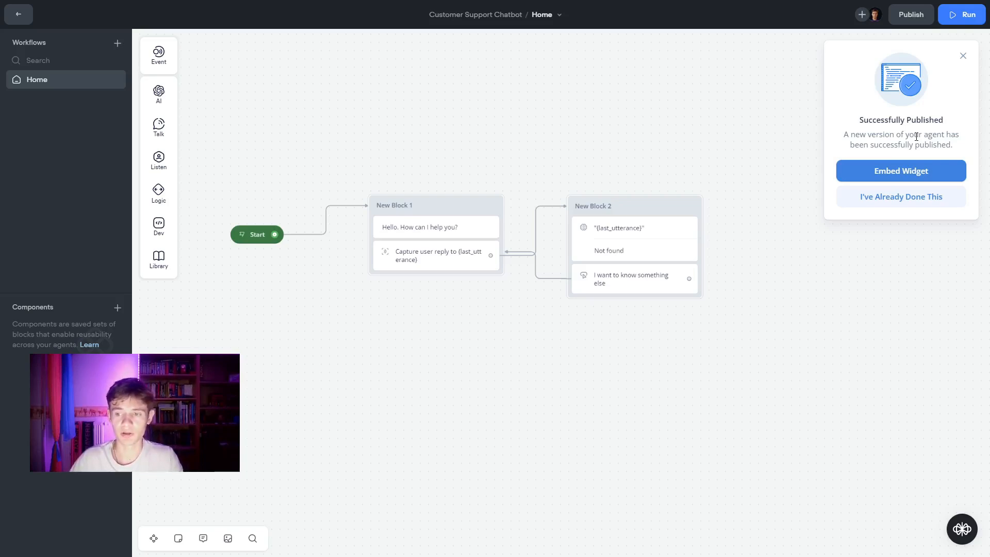
{"action": "left_click", "coordinate": [920, 174]}
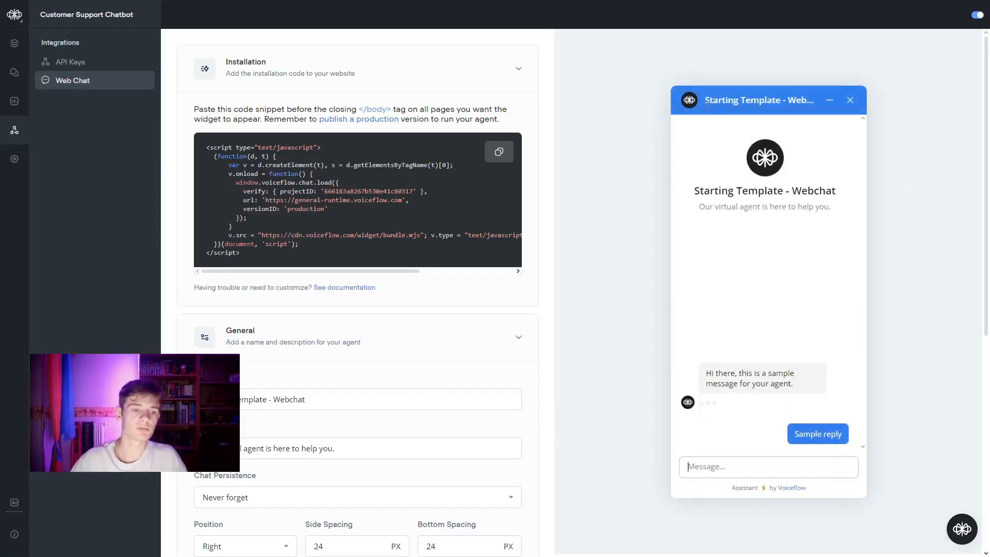
{"action": "scroll", "coordinate": [273, 216], "scroll_direction": "down", "scroll_amount": 1}
{"action": "scroll", "coordinate": [260, 212], "scroll_direction": "up", "scroll_amount": 1}
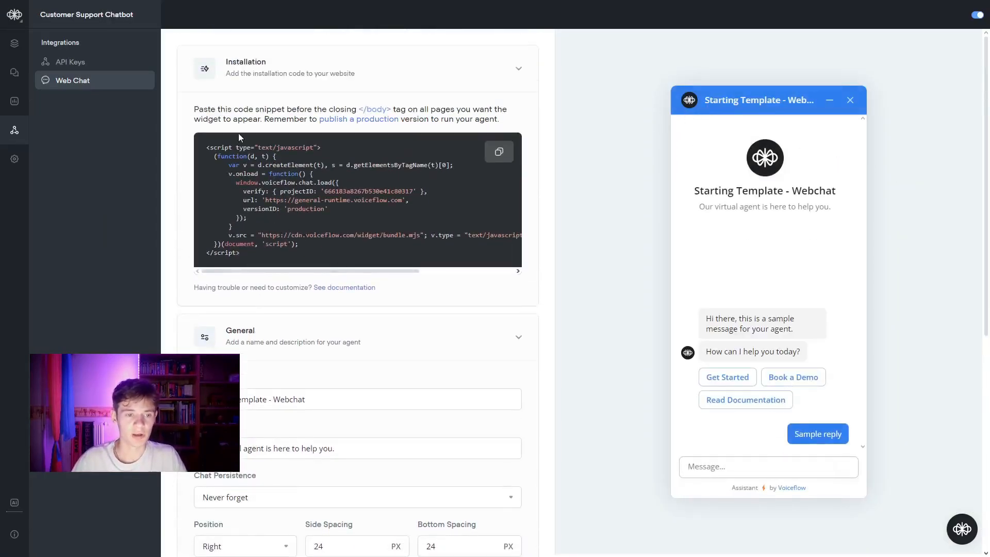
- Copy the Web Chat installation snippet, and open and close the Tico assistant as an example of a chat launcher
{"action": "left_click_drag", "start_coordinate": [261, 235], "coordinate": [429, 207]}
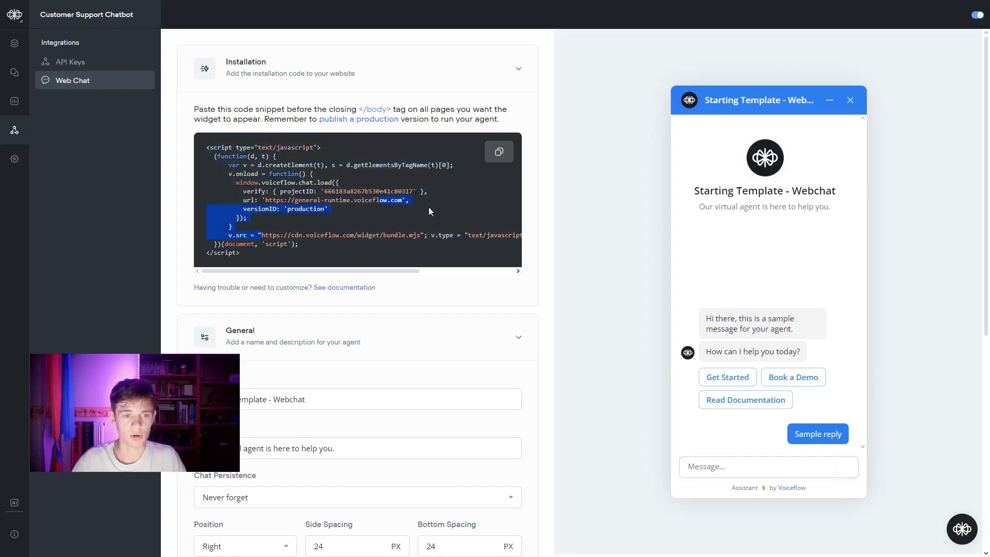
{"action": "left_click", "coordinate": [490, 196]}
{"action": "left_click", "coordinate": [499, 153]}
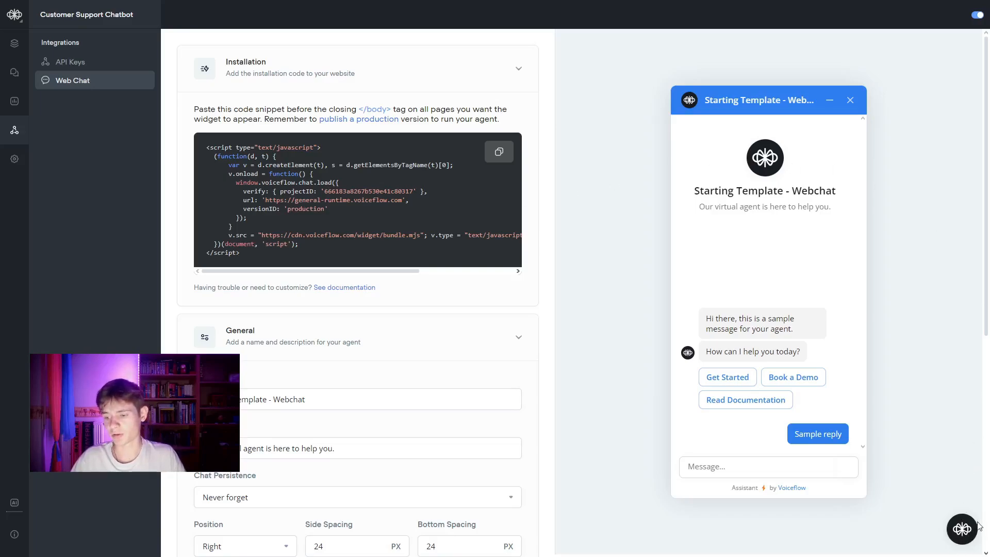
{"action": "left_click", "coordinate": [963, 535]}
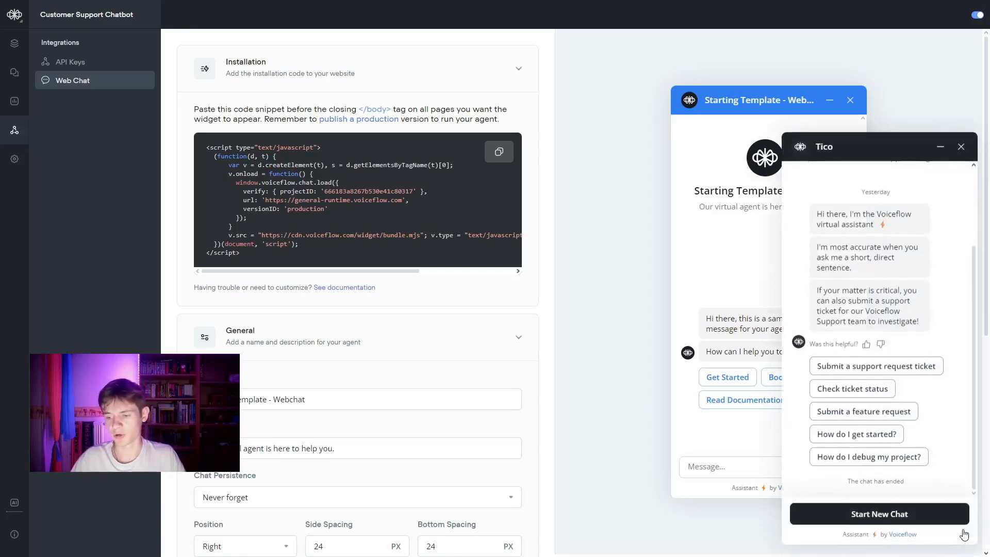
{"action": "left_click", "coordinate": [961, 147]}
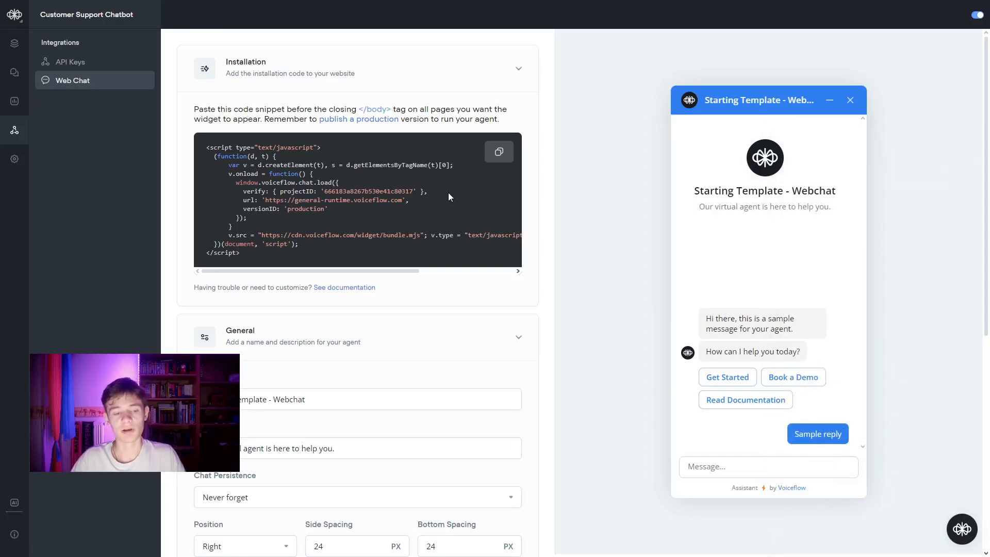
- Replace the web chat widget's name in the General settings with a person's first name
{"action": "scroll", "coordinate": [448, 193], "scroll_direction": "down", "scroll_amount": 5}
{"action": "left_click_drag", "start_coordinate": [322, 140], "coordinate": [187, 146]}
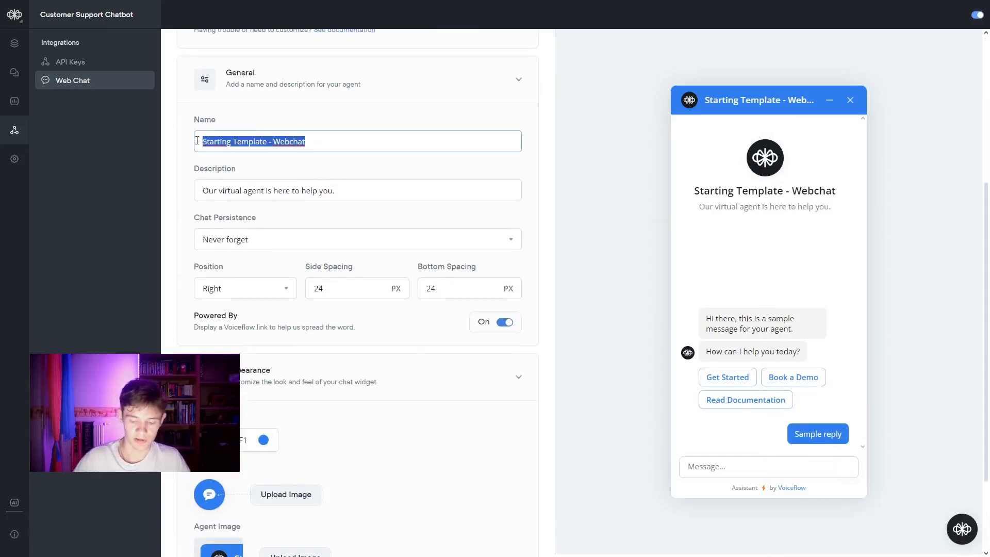
{"action": "type", "text": "Philipp"}
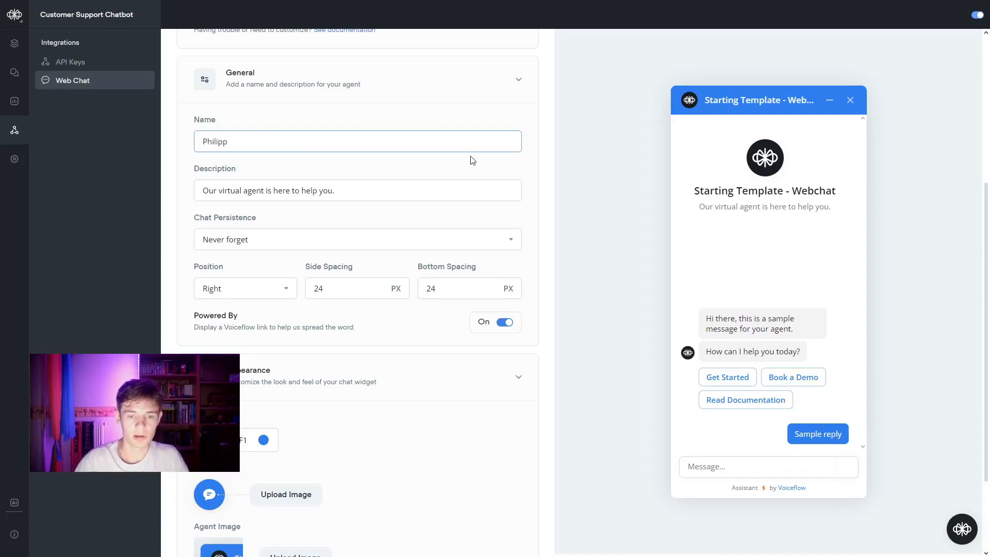
{"action": "left_click", "coordinate": [602, 176]}
- Check the widget's position options, keeping Right, and set its main color to purple C72EF1
{"action": "left_click", "coordinate": [232, 297]}
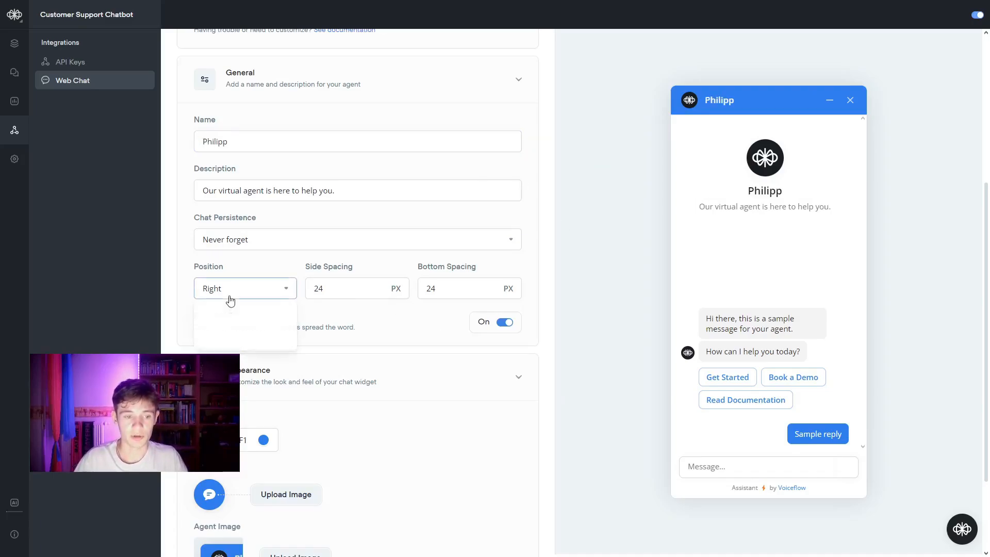
{"action": "scroll", "coordinate": [289, 393], "scroll_direction": "down", "scroll_amount": 2}
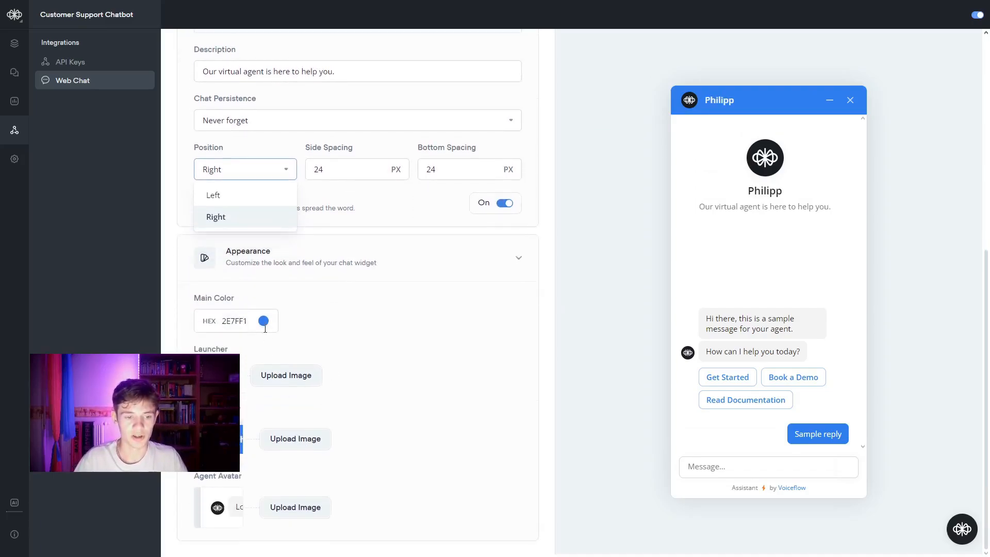
{"action": "left_click", "coordinate": [264, 320]}
{"action": "left_click", "coordinate": [282, 405]}
{"action": "left_click_drag", "start_coordinate": [282, 407], "coordinate": [298, 405]}
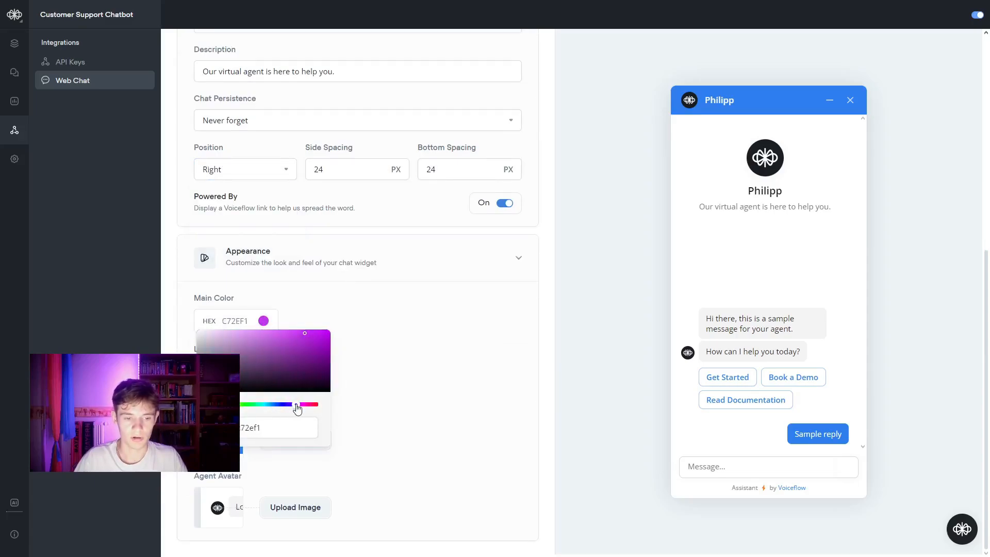
{"action": "left_click", "coordinate": [475, 326]}
- Highlight the complete installation script from the opening to the closing script tag to review it
{"action": "scroll", "coordinate": [471, 251], "scroll_direction": "up", "scroll_amount": 6}
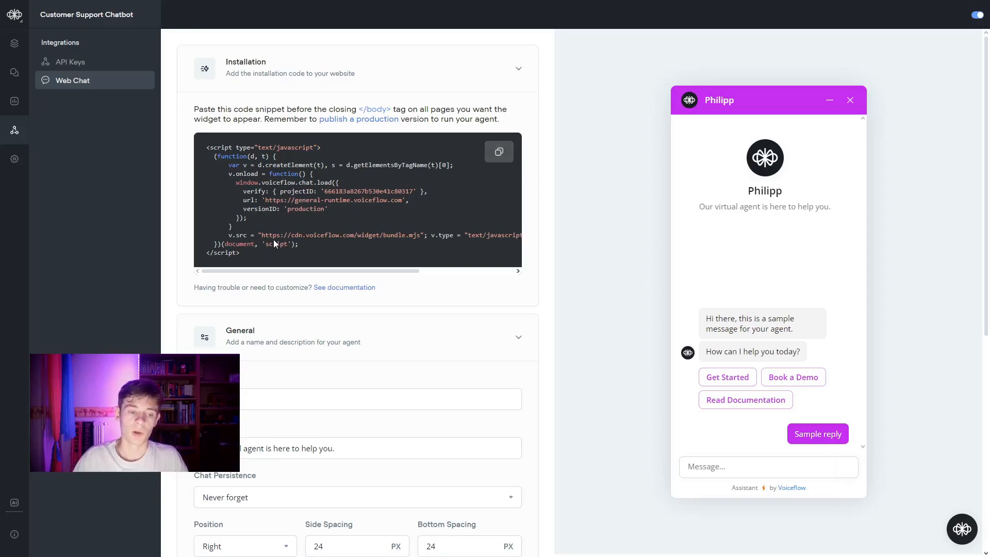
{"action": "left_click_drag", "start_coordinate": [241, 252], "coordinate": [200, 146]}
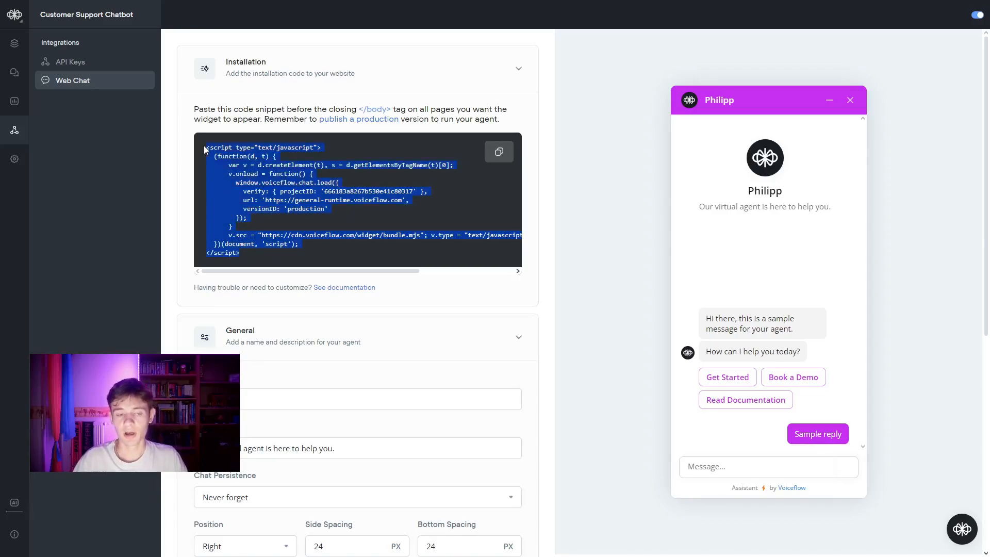
{"action": "left_click", "coordinate": [468, 175]}
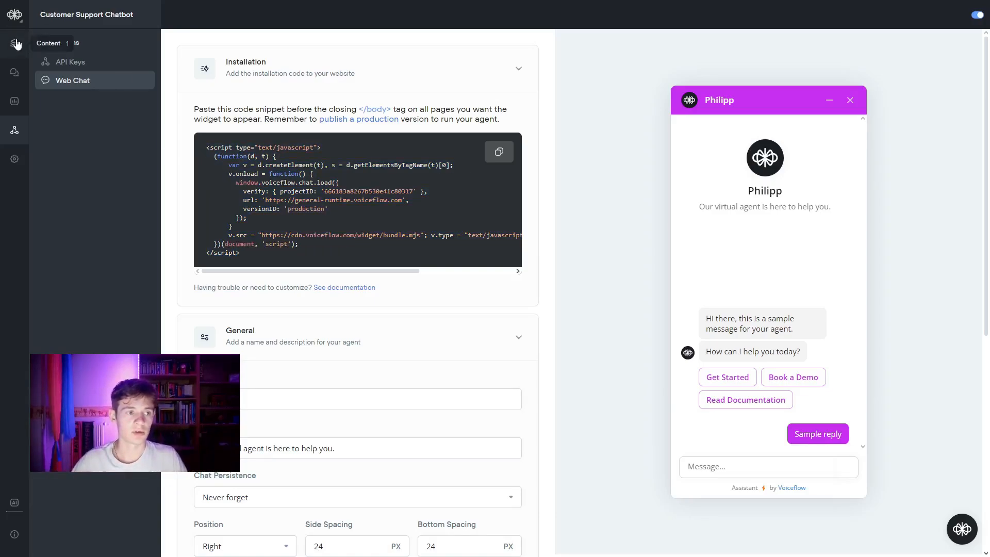
- Return from the Web Chat settings to the Home workflow in the designer and dismiss the publishing notice
{"action": "left_click", "coordinate": [22, 21]}
{"action": "left_click", "coordinate": [62, 233]}
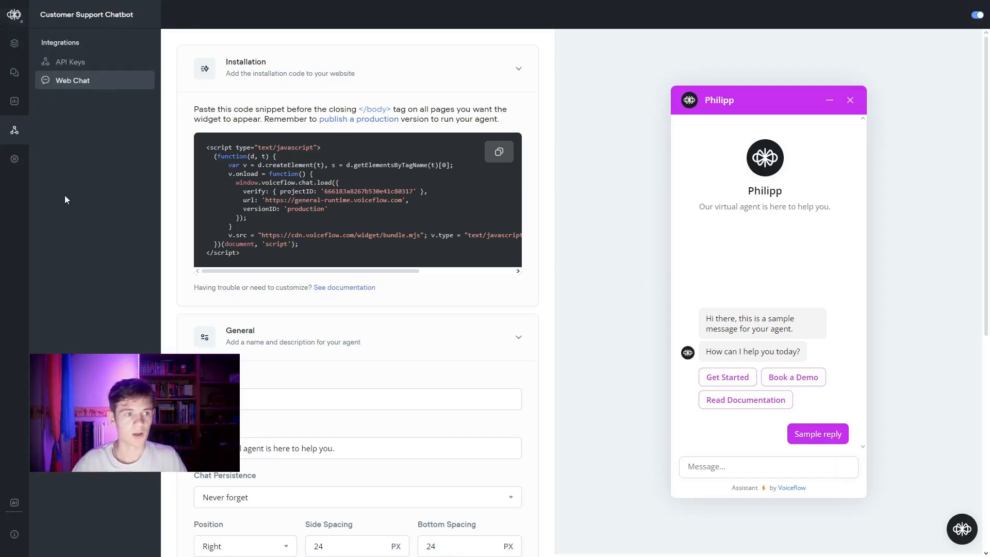
{"action": "left_click", "coordinate": [14, 44]}
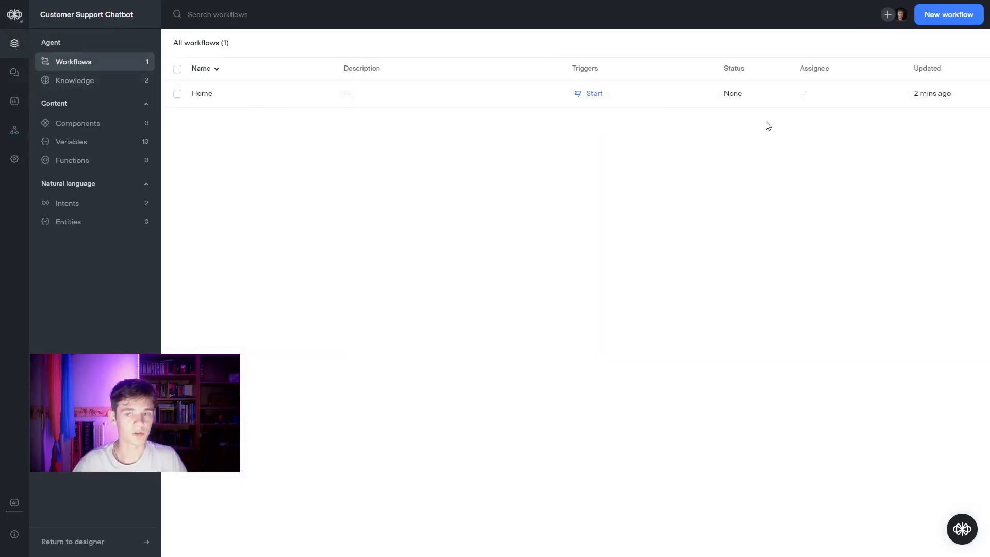
{"action": "left_click", "coordinate": [820, 96]}
{"action": "left_click", "coordinate": [895, 106]}
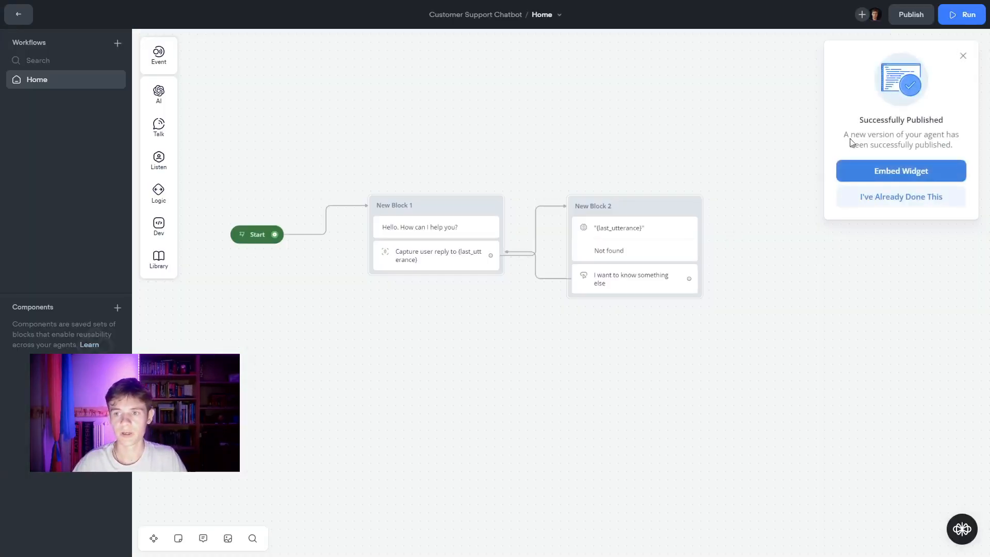
{"action": "left_click", "coordinate": [963, 56]}
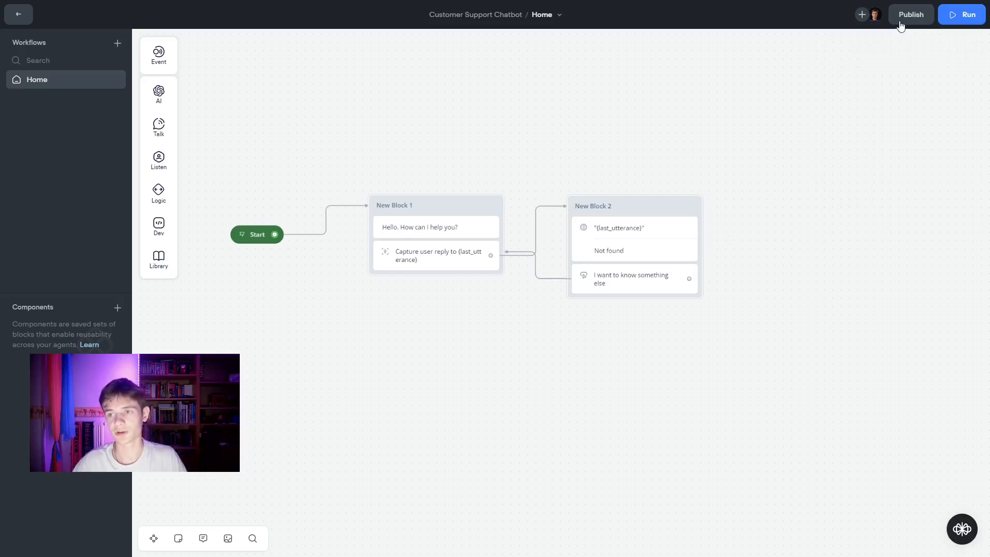